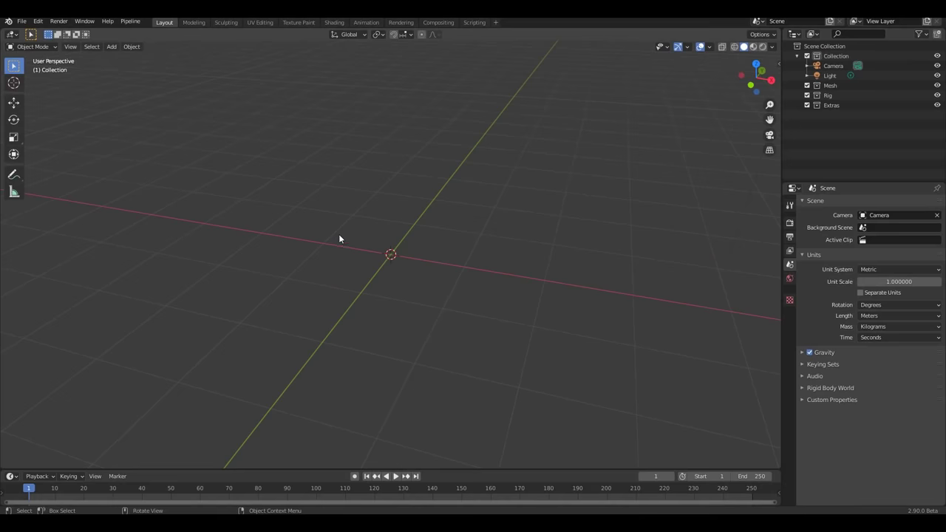
- Add a monkey mesh at the world origin and give it a level 3 subdivision surface
{"action": "key", "text": "shift+a"}
{"action": "mouse_move", "coordinate": [340, 234]}
{"action": "left_click", "coordinate": [388, 328]}
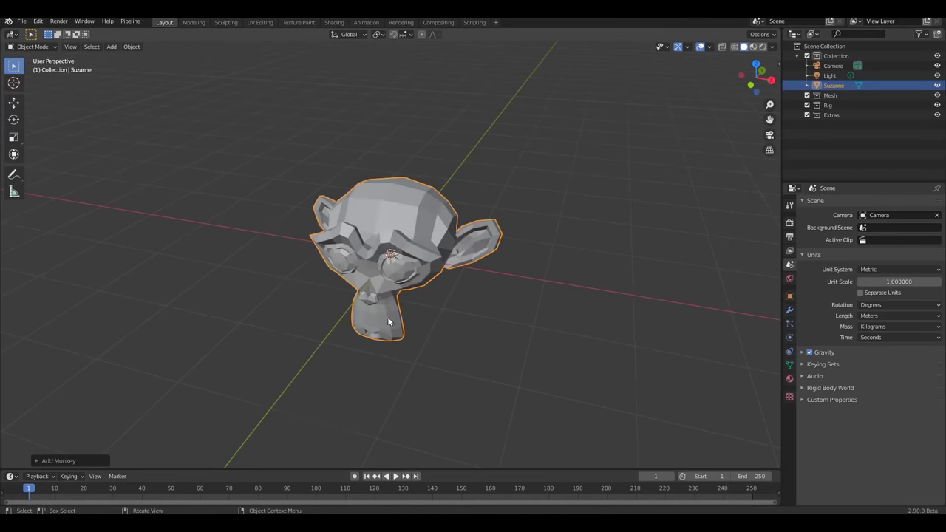
{"action": "scroll", "coordinate": [388, 322], "scroll_direction": "up", "scroll_amount": 3}
{"action": "key", "text": "ctrl+3"}
{"action": "middle_click_drag", "start_coordinate": [451, 250], "coordinate": [415, 231]}
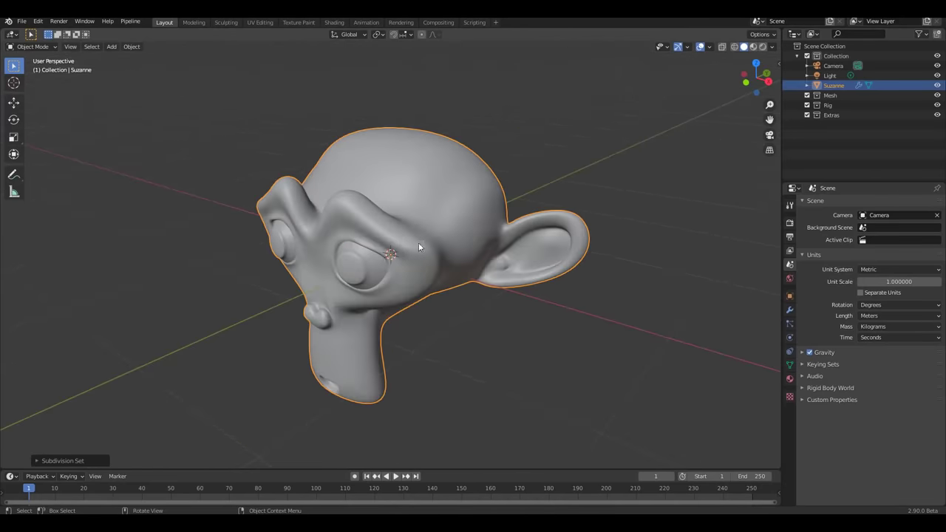
- Apply the monkey's Subdivision modifier and set its shading to smooth
{"action": "left_click", "coordinate": [789, 310]}
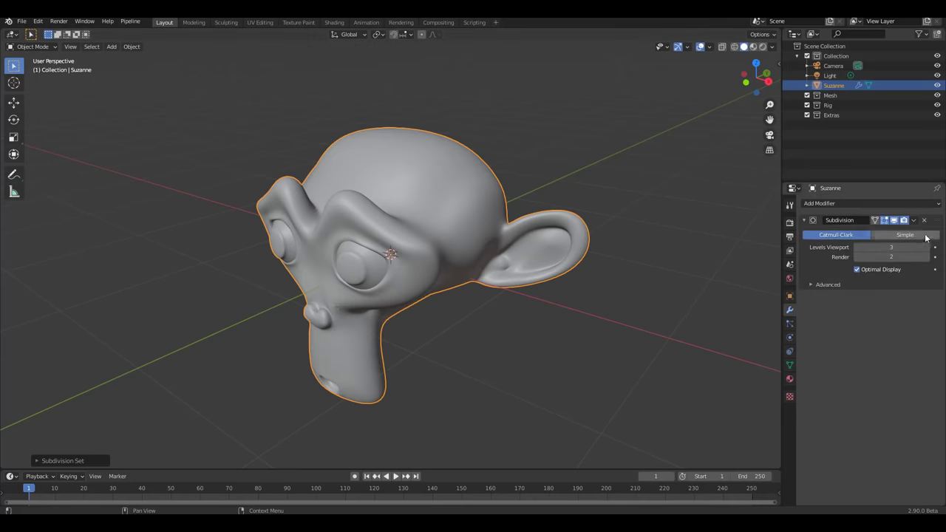
{"action": "left_click", "coordinate": [913, 220]}
{"action": "left_click", "coordinate": [882, 230]}
{"action": "middle_click_drag", "start_coordinate": [608, 251], "coordinate": [385, 172]}
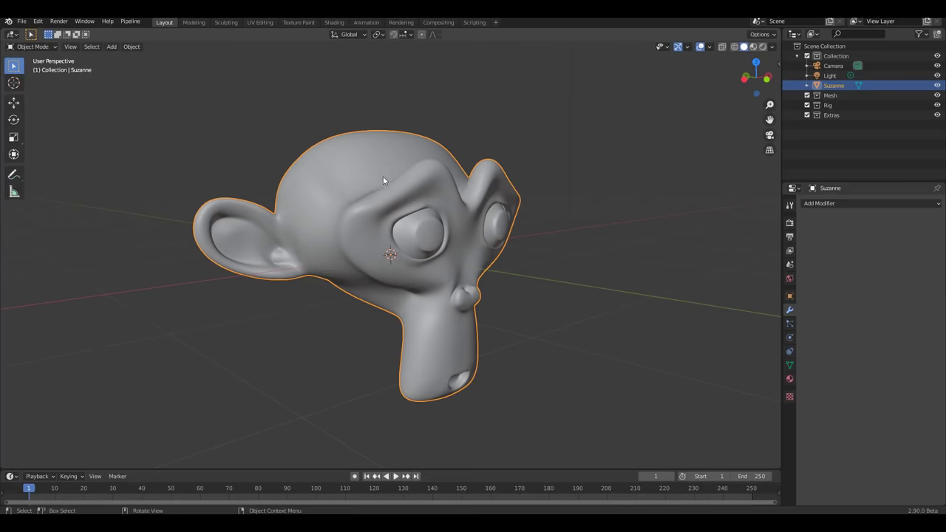
{"action": "right_click", "coordinate": [480, 148]}
{"action": "left_click", "coordinate": [514, 150]}
- Check the Sculpt Vertex Colors option among the experimental features in the preferences
{"action": "left_click", "coordinate": [36, 22]}
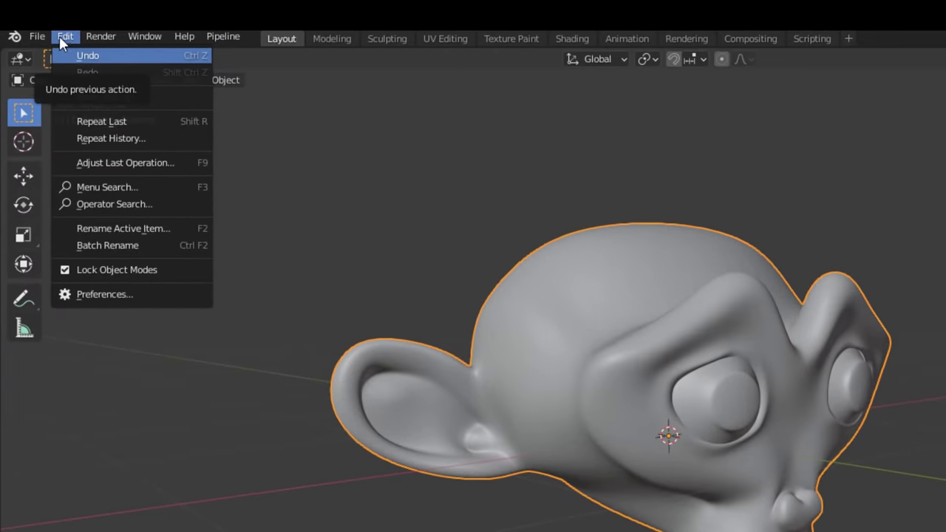
{"action": "left_click", "coordinate": [126, 295]}
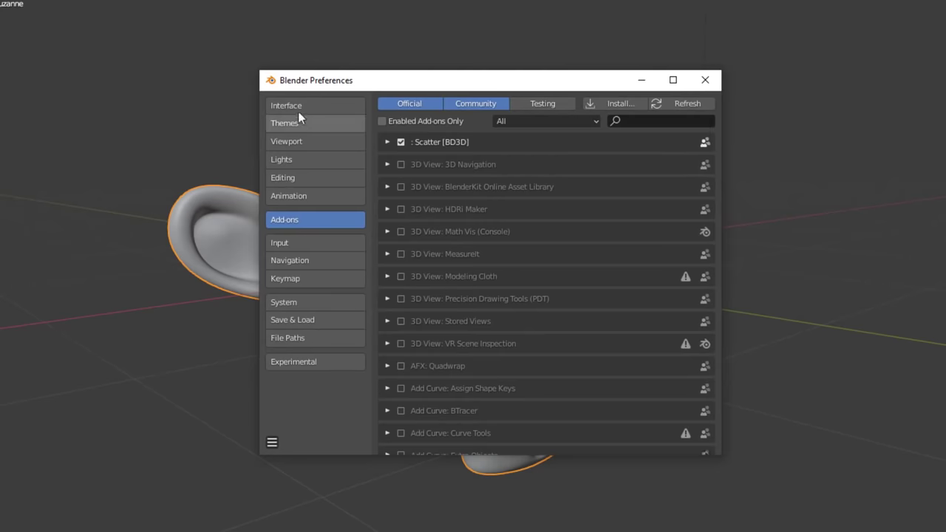
{"action": "left_click", "coordinate": [297, 108]}
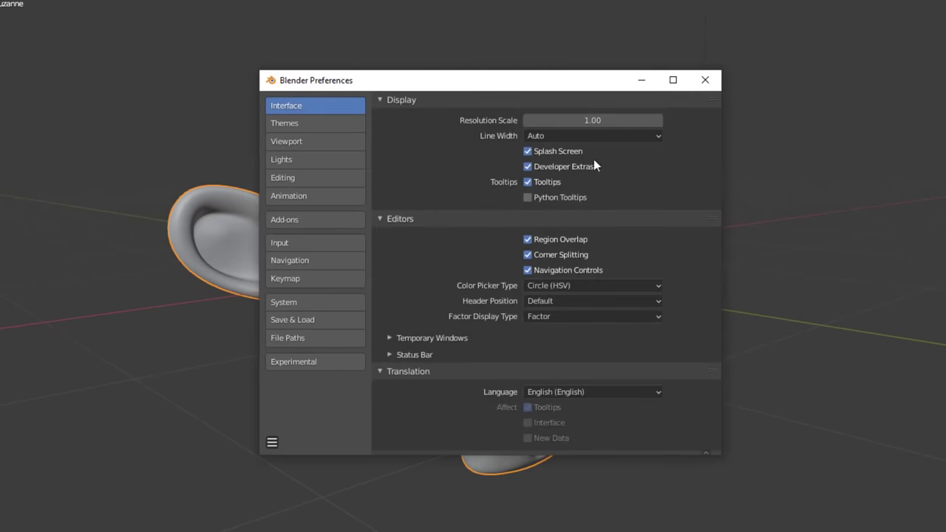
{"action": "left_click", "coordinate": [272, 443]}
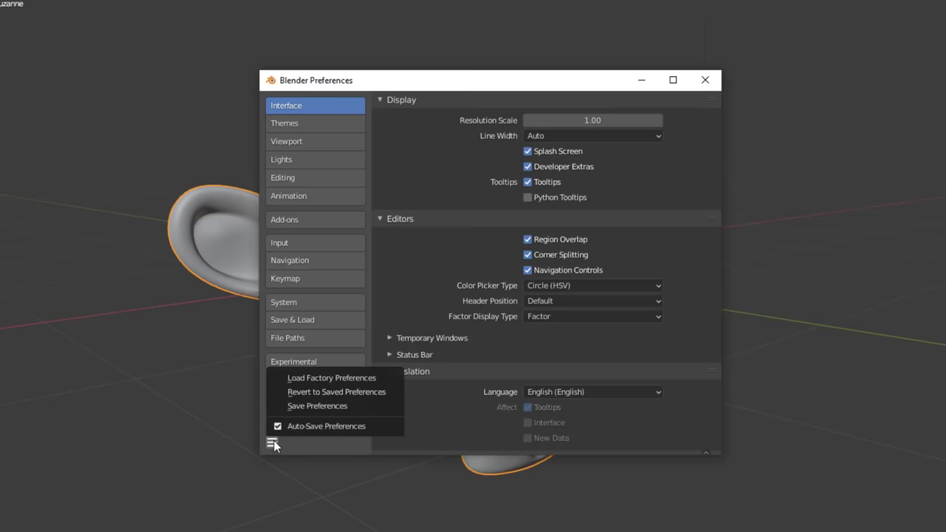
{"action": "left_click", "coordinate": [327, 361]}
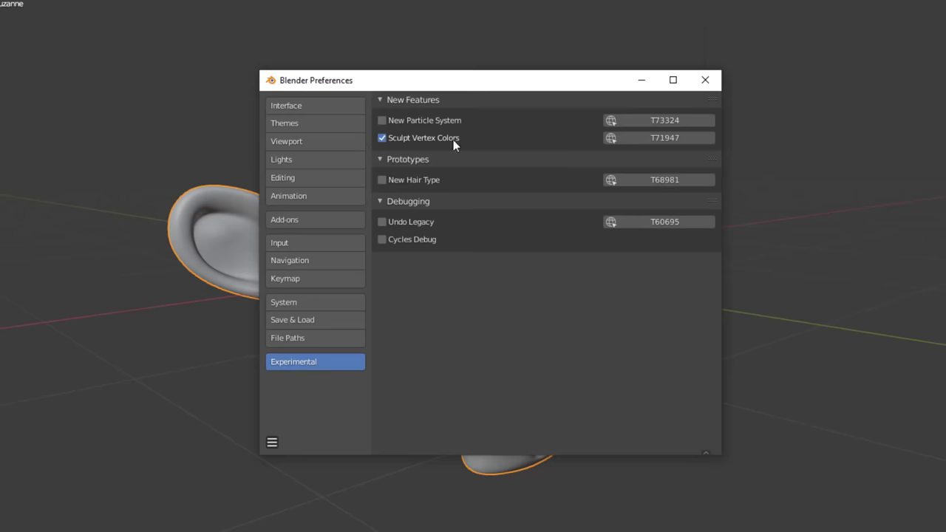
{"action": "left_click", "coordinate": [705, 80]}
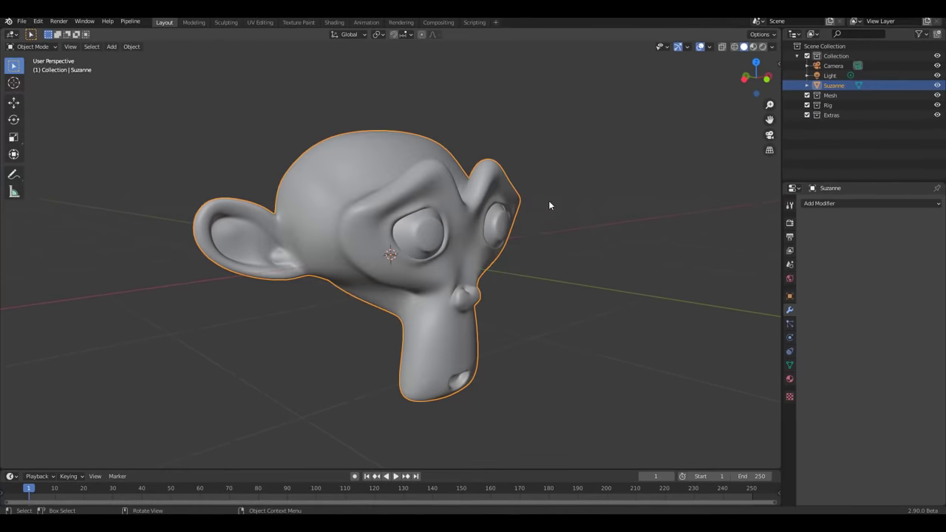
- Switch the monkey to Sculpt Mode and widen the brush tool list to two columns
{"action": "middle_click_drag", "start_coordinate": [646, 188], "coordinate": [536, 233]}
{"action": "middle_click_drag", "start_coordinate": [464, 239], "coordinate": [414, 215]}
{"action": "scroll", "coordinate": [398, 207], "scroll_direction": "up", "scroll_amount": 2}
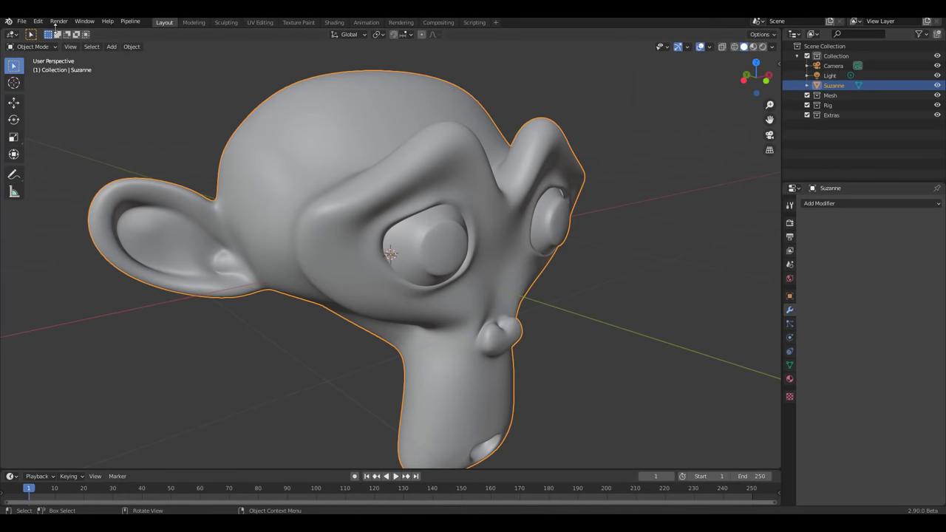
{"action": "left_click", "coordinate": [50, 45]}
{"action": "left_click", "coordinate": [46, 79]}
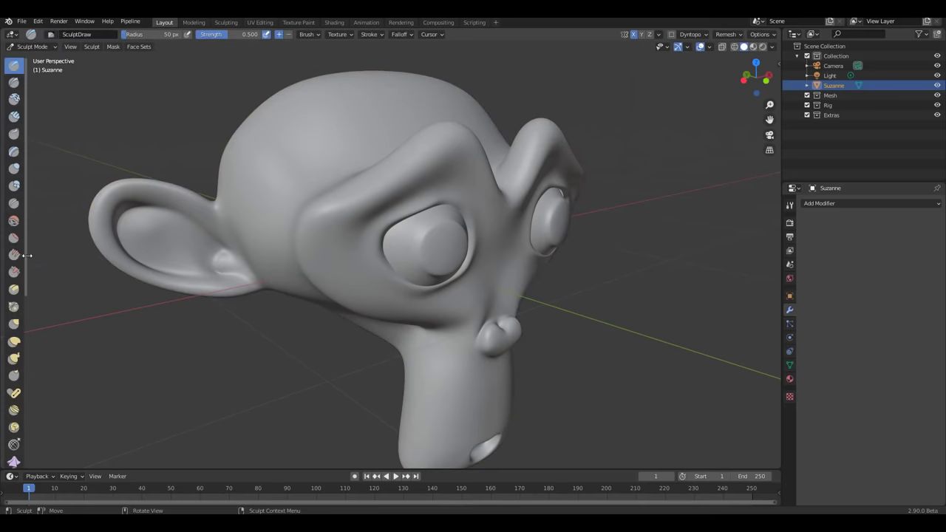
{"action": "left_click_drag", "start_coordinate": [28, 255], "coordinate": [51, 255]}
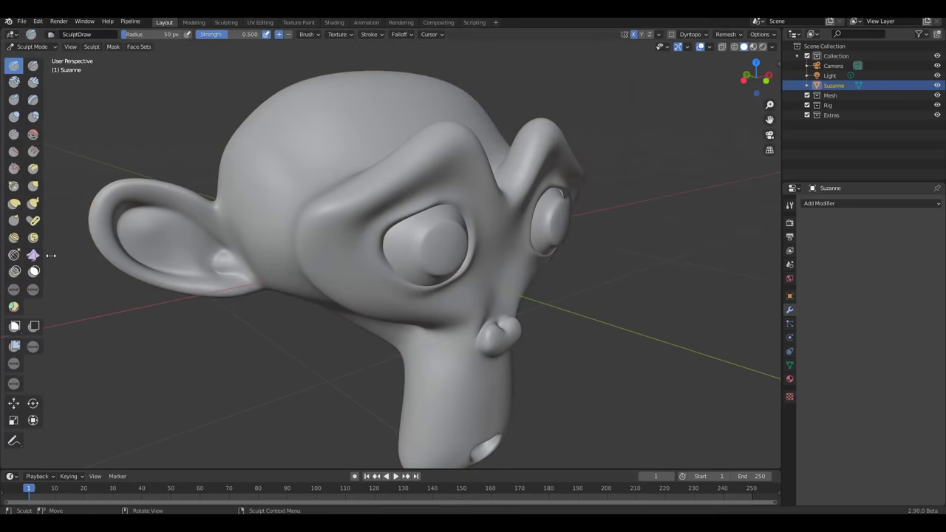
- Show vertex colors in the solid viewport shading and give the Paint brush a bright magenta color
{"action": "left_click", "coordinate": [772, 46]}
{"action": "left_click", "coordinate": [811, 171]}
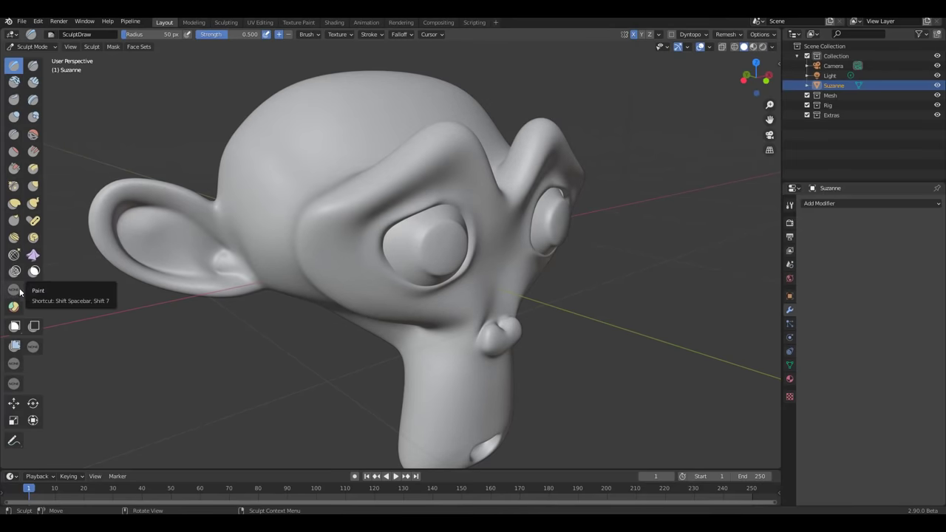
{"action": "left_click", "coordinate": [19, 291]}
{"action": "left_click", "coordinate": [290, 34]}
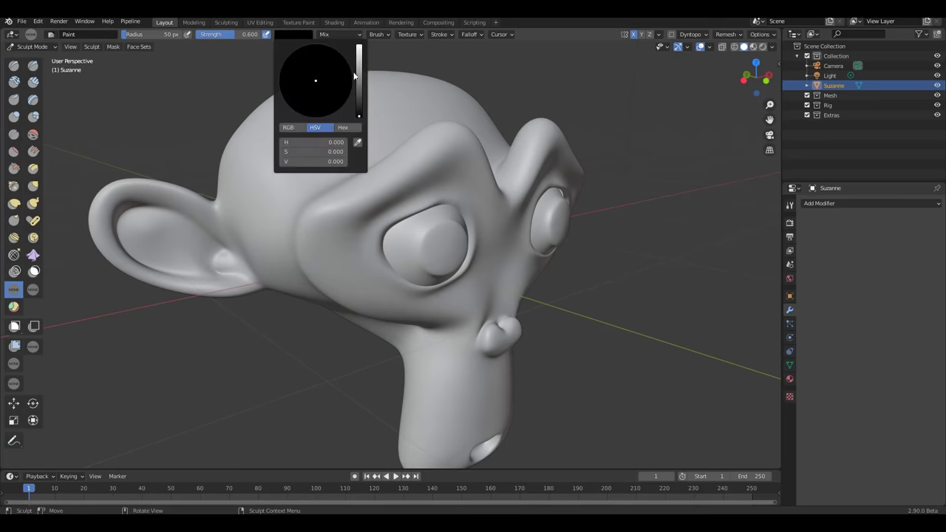
{"action": "left_click", "coordinate": [359, 47]}
{"action": "left_click", "coordinate": [346, 100]}
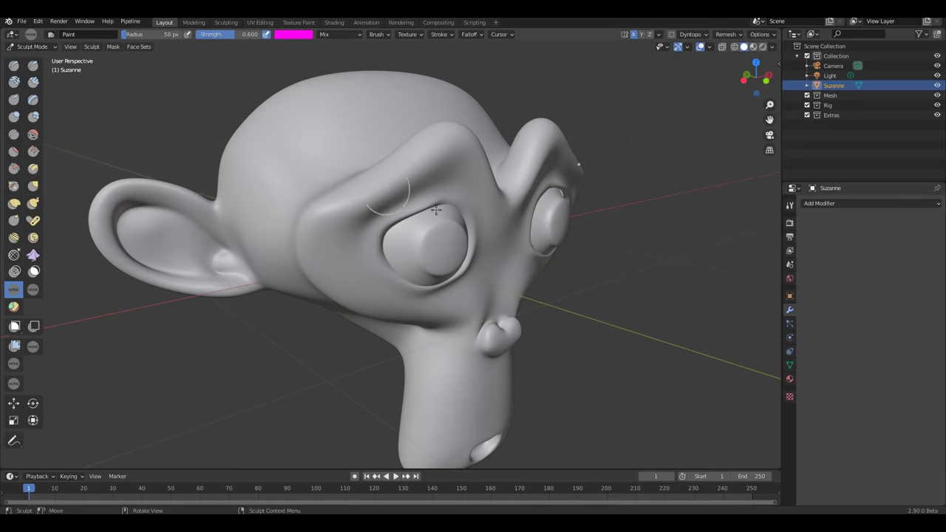
- Enlarge the Paint brush radius to 191 px and paint magenta over the monkey's brow, eyes and forehead
{"action": "key", "text": "f"}
{"action": "left_click", "coordinate": [493, 263]}
{"action": "mouse_move", "coordinate": [339, 203]}
{"action": "left_mouse_down"}
{"action": "mouse_move", "coordinate": [398, 142]}
{"action": "mouse_move", "coordinate": [510, 162]}
{"action": "left_mouse_up"}
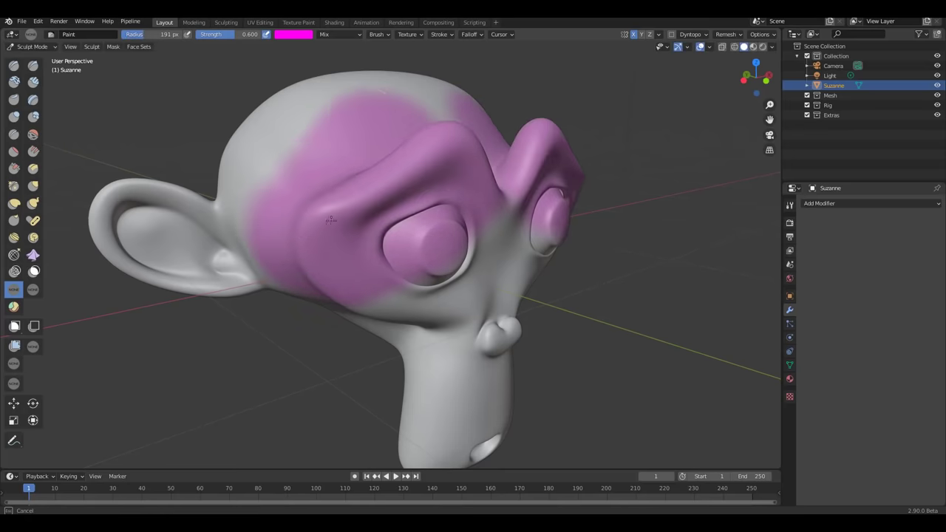
- Change the paint color to orange and paint around the monkey's eyes, cheeks and upper muzzle
{"action": "left_click", "coordinate": [287, 37]}
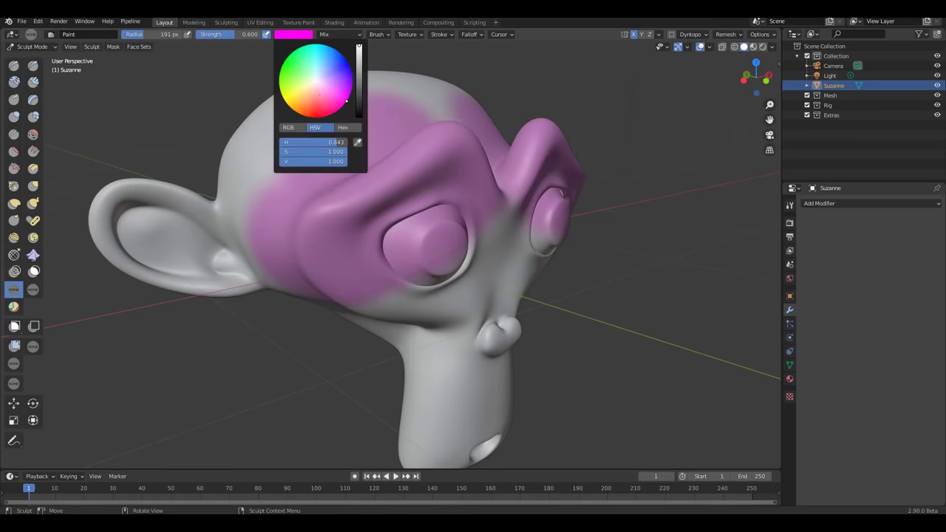
{"action": "left_click_drag", "start_coordinate": [311, 89], "coordinate": [302, 104]}
{"action": "mouse_move", "coordinate": [417, 307]}
{"action": "left_mouse_down"}
{"action": "mouse_move", "coordinate": [473, 281]}
{"action": "mouse_move", "coordinate": [404, 325]}
{"action": "left_mouse_up"}
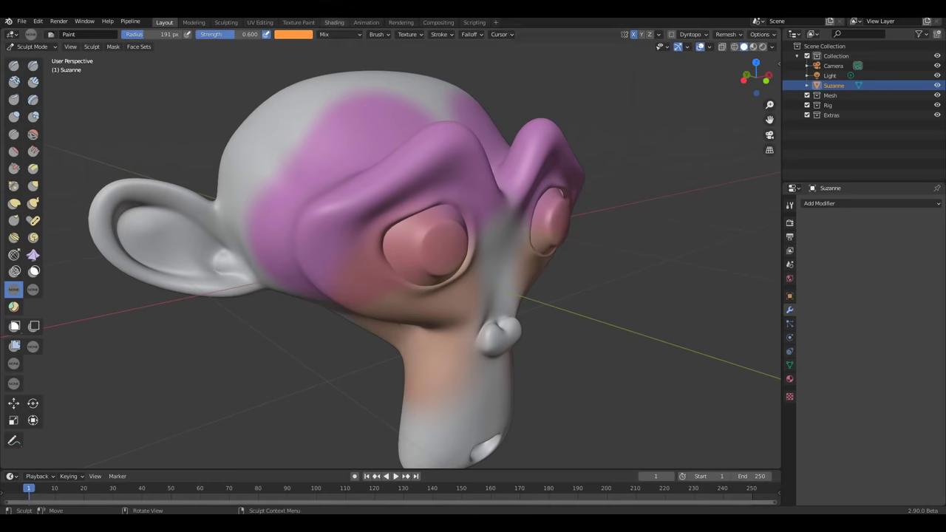
- Activate the Smear brush and set its deformation to Expand in the brush settings
{"action": "left_click", "coordinate": [32, 289]}
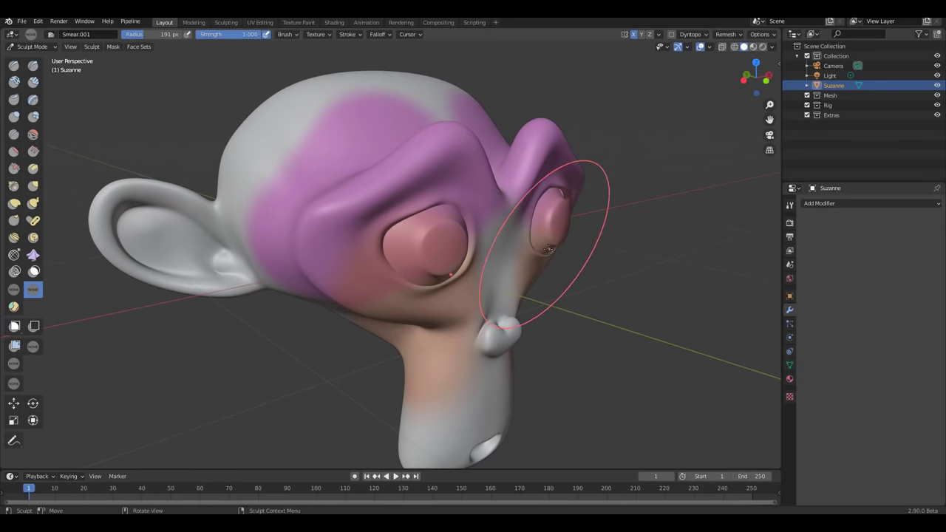
{"action": "left_click", "coordinate": [790, 205]}
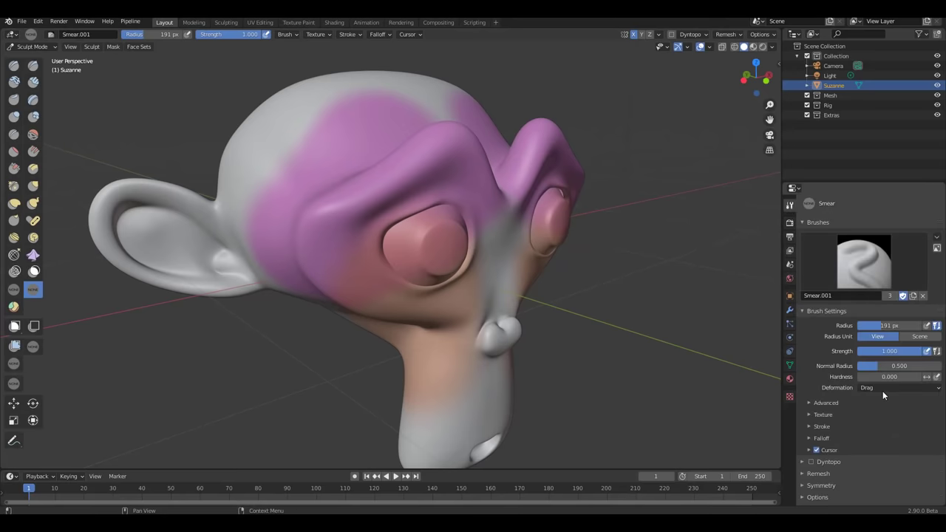
{"action": "left_click", "coordinate": [863, 389]}
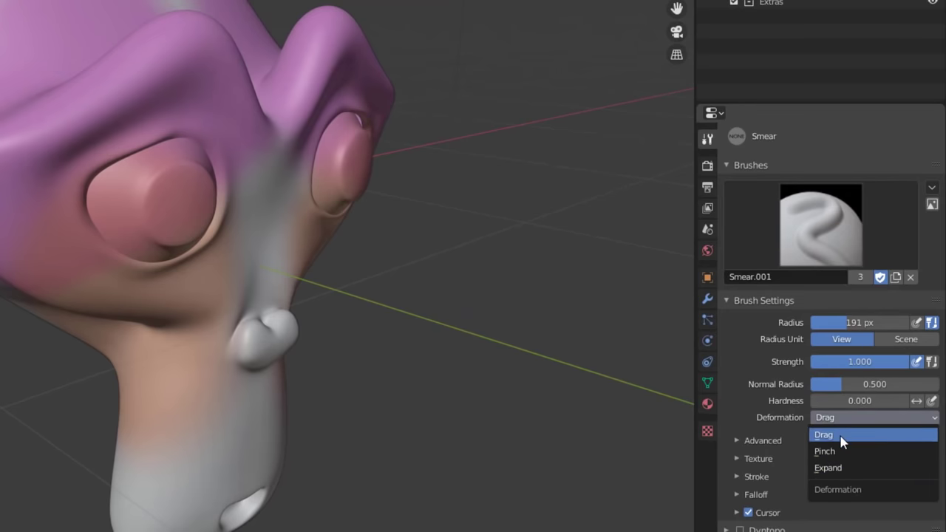
{"action": "left_click", "coordinate": [846, 473]}
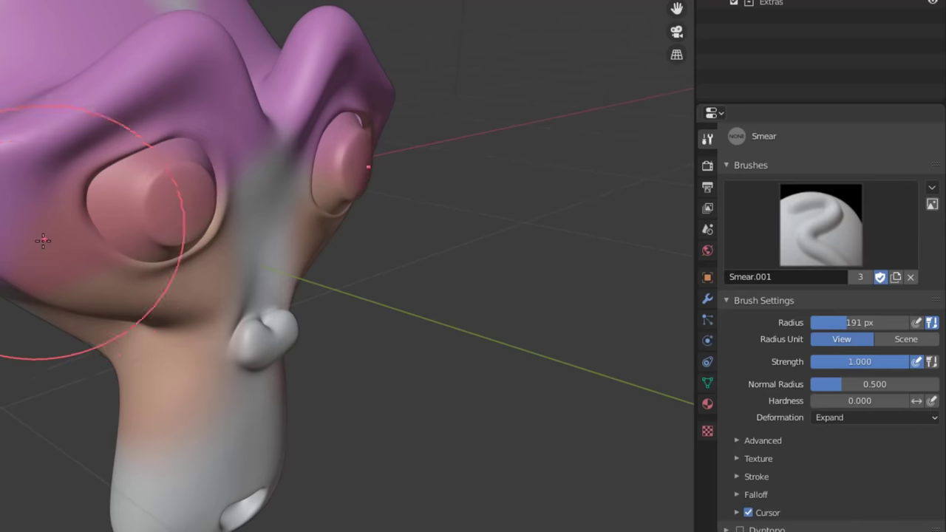
{"action": "mouse_move", "coordinate": [2, 326]}
{"action": "middle_mouse_down"}
{"action": "mouse_move", "coordinate": [30, 236]}
{"action": "mouse_move", "coordinate": [136, 167]}
{"action": "mouse_move", "coordinate": [125, 174]}
{"action": "mouse_move", "coordinate": [118, 229]}
{"action": "middle_mouse_up"}
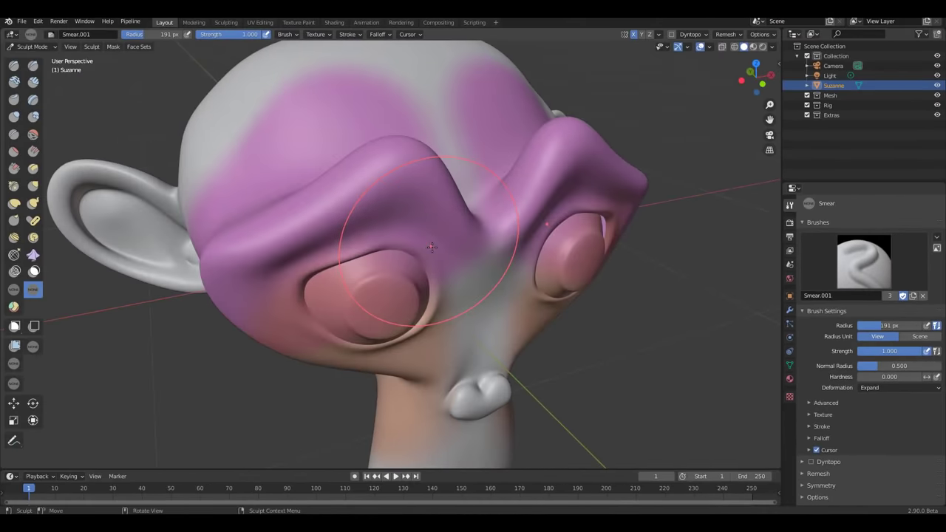
{"action": "scroll", "coordinate": [431, 248], "scroll_direction": "down", "scroll_amount": 3}
{"action": "middle_click_drag", "start_coordinate": [410, 264], "coordinate": [426, 234]}
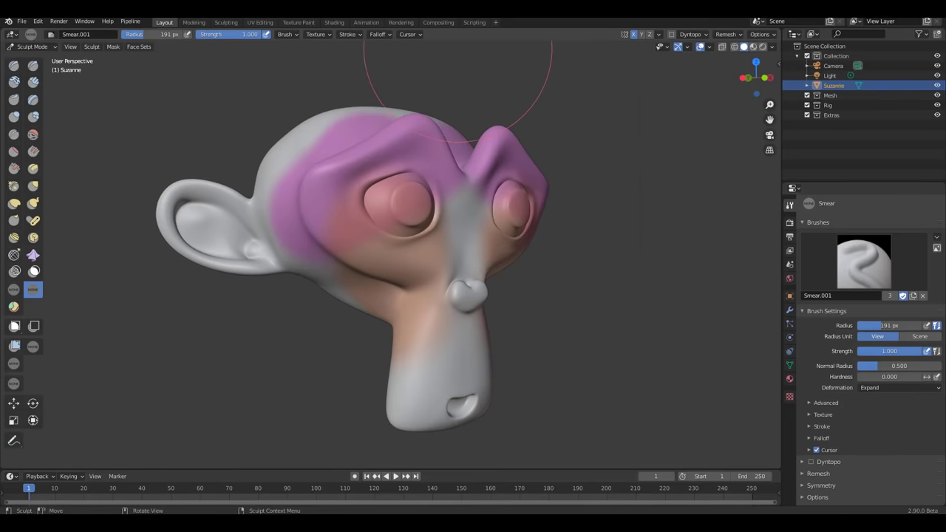
{"action": "mouse_move", "coordinate": [465, 295]}
{"action": "middle_mouse_down"}
{"action": "mouse_move", "coordinate": [498, 303]}
{"action": "mouse_move", "coordinate": [323, 289]}
{"action": "mouse_move", "coordinate": [484, 291]}
{"action": "middle_mouse_up"}
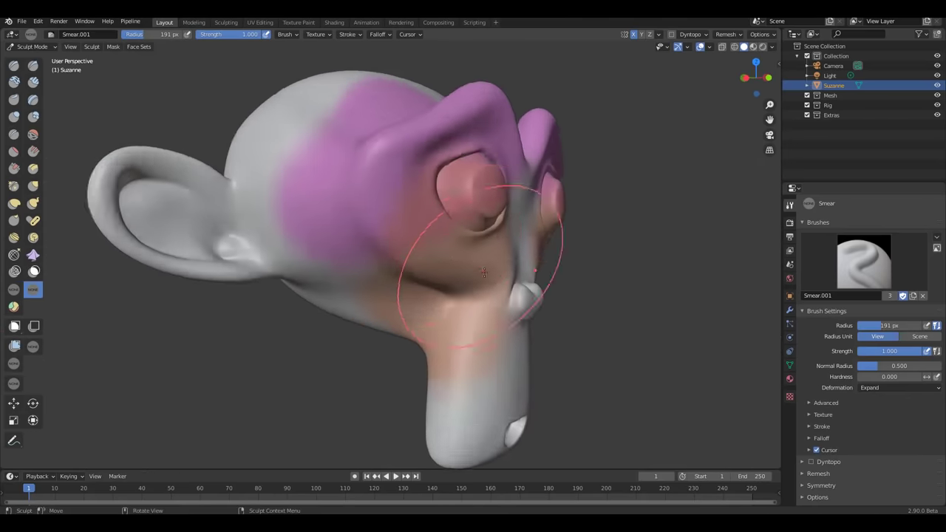
{"action": "scroll", "coordinate": [484, 273], "scroll_direction": "down", "scroll_amount": 1}
{"action": "mouse_move", "coordinate": [608, 156]}
{"action": "middle_mouse_down"}
{"action": "mouse_move", "coordinate": [520, 293]}
{"action": "mouse_move", "coordinate": [473, 274]}
{"action": "middle_mouse_up"}
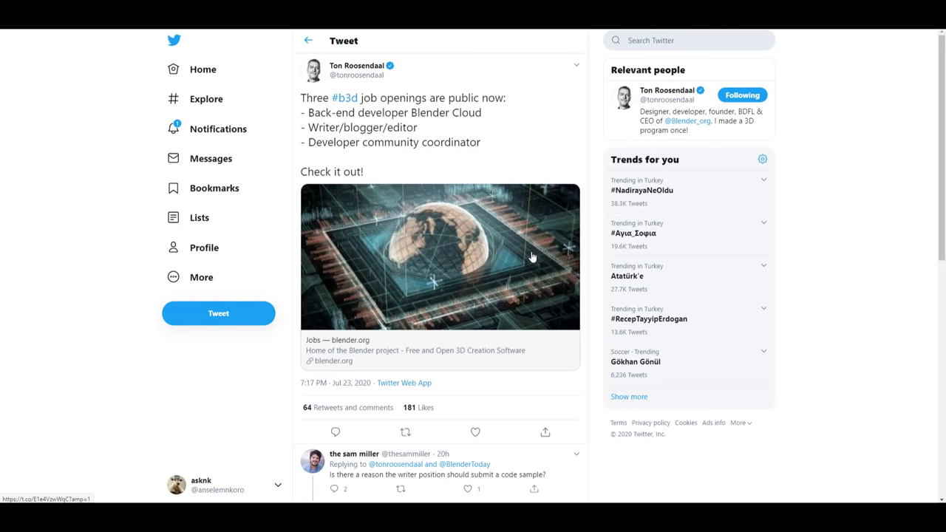
- Open the Blender jobs page linked in the tweet and look through its open positions, Life at Blender photos and studio tour
{"action": "left_click", "coordinate": [531, 256]}
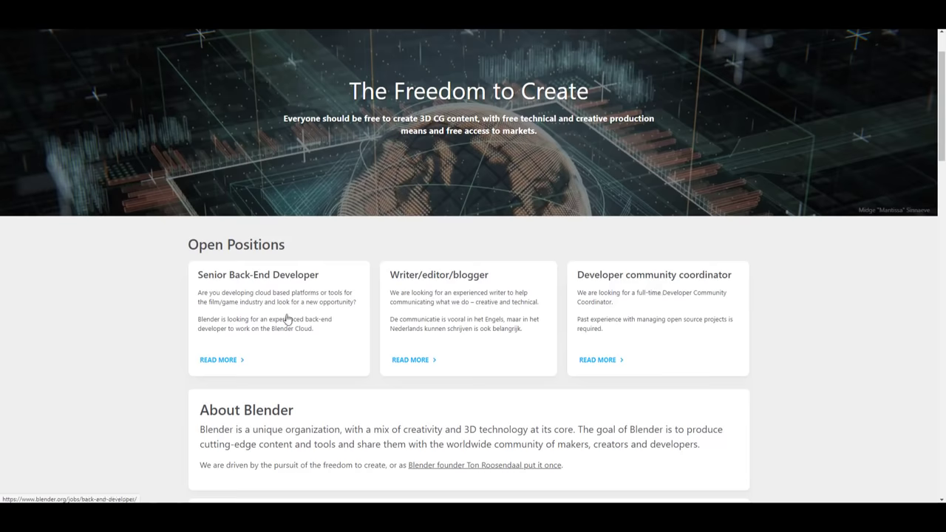
{"action": "scroll", "coordinate": [288, 317], "scroll_direction": "down", "scroll_amount": 7}
{"action": "scroll", "coordinate": [439, 258], "scroll_direction": "up", "scroll_amount": 5}
{"action": "scroll", "coordinate": [454, 246], "scroll_direction": "down", "scroll_amount": 6}
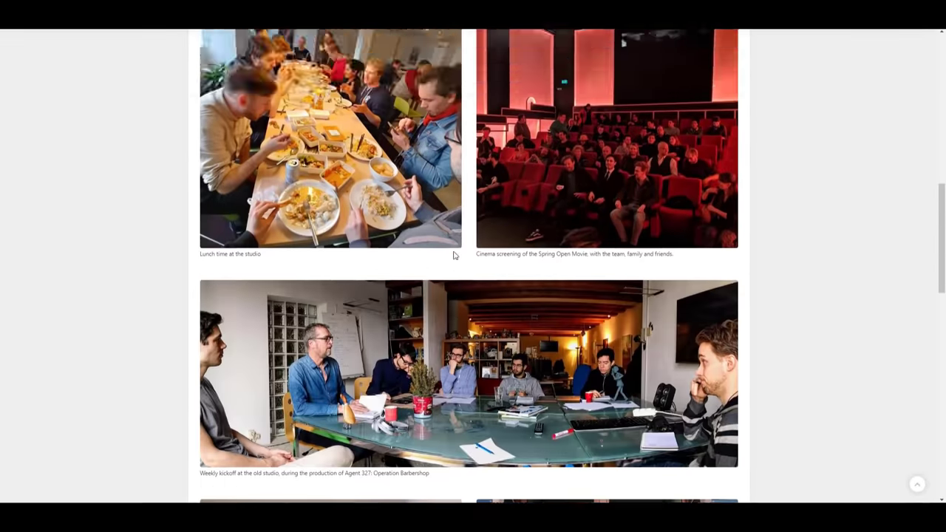
{"action": "scroll", "coordinate": [455, 255], "scroll_direction": "up", "scroll_amount": 7}
{"action": "scroll", "coordinate": [454, 255], "scroll_direction": "down", "scroll_amount": 2}
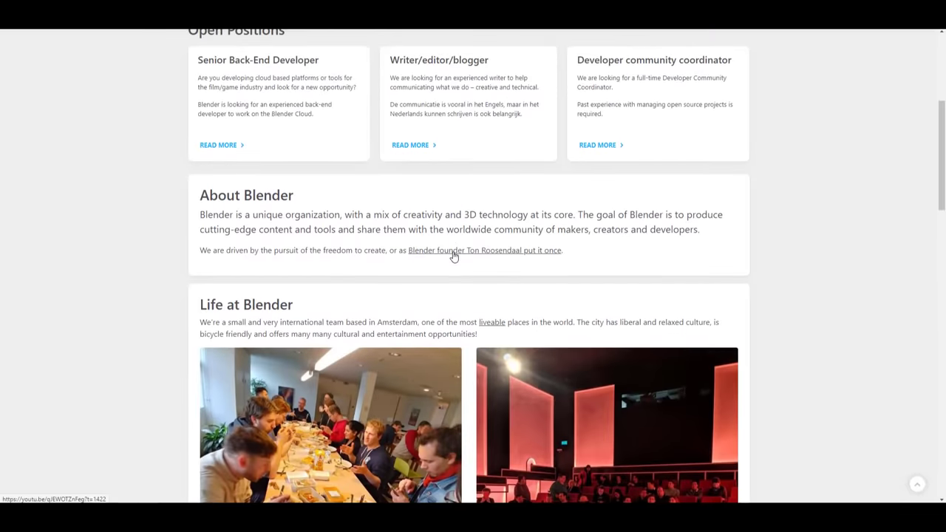
{"action": "scroll", "coordinate": [455, 255], "scroll_direction": "down", "scroll_amount": 4}
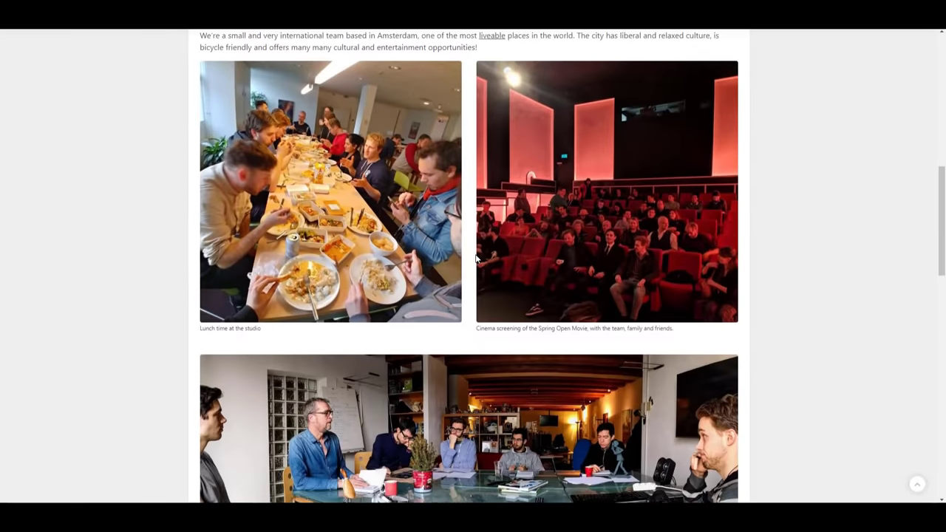
{"action": "scroll", "coordinate": [477, 258], "scroll_direction": "down", "scroll_amount": 8}
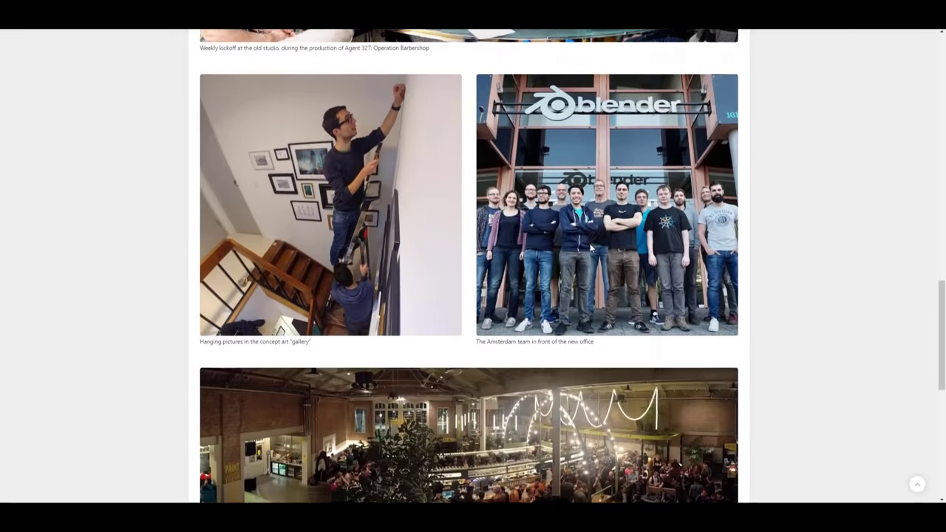
{"action": "scroll", "coordinate": [589, 245], "scroll_direction": "down", "scroll_amount": 6}
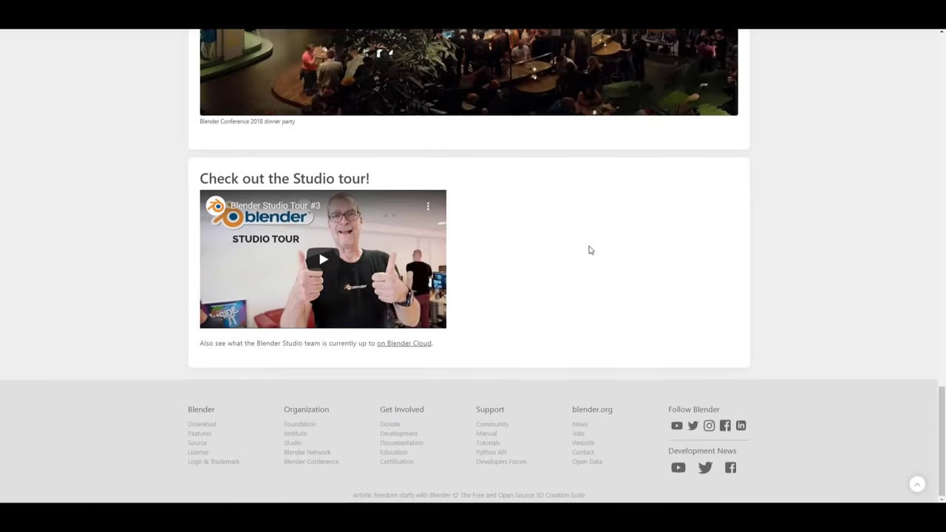
{"action": "scroll", "coordinate": [590, 249], "scroll_direction": "up", "scroll_amount": 18}
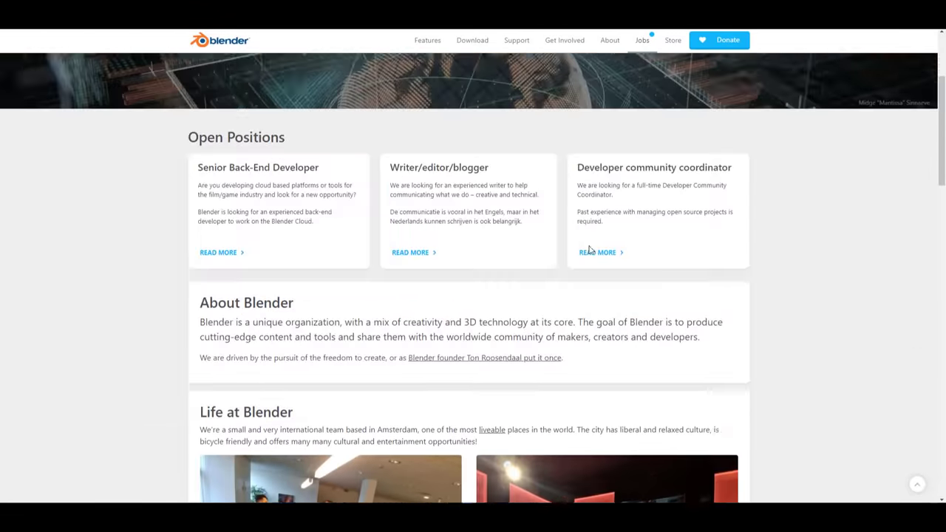
{"action": "scroll", "coordinate": [590, 250], "scroll_direction": "up", "scroll_amount": 1}
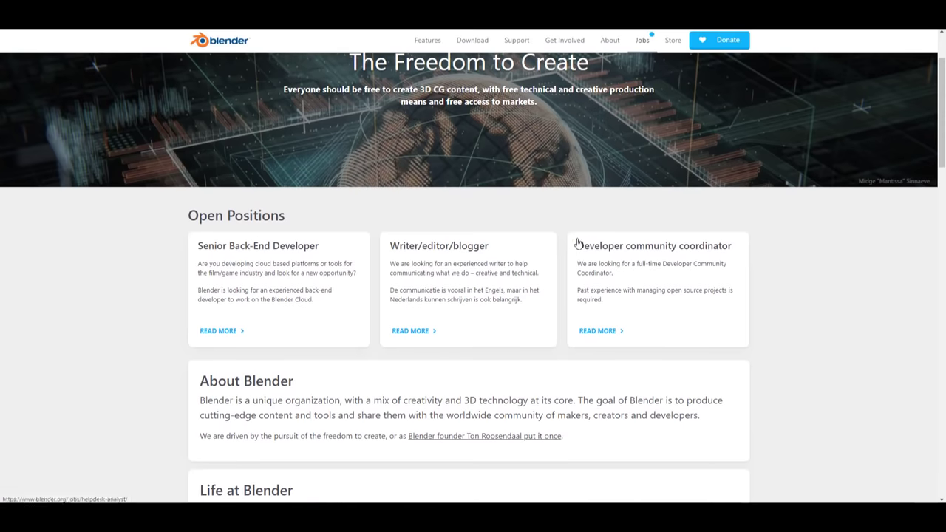
- Review the open positions on the Blender jobs page and look through the b-water Animation Studios website
{"action": "scroll", "coordinate": [548, 255], "scroll_direction": "up", "scroll_amount": 1}
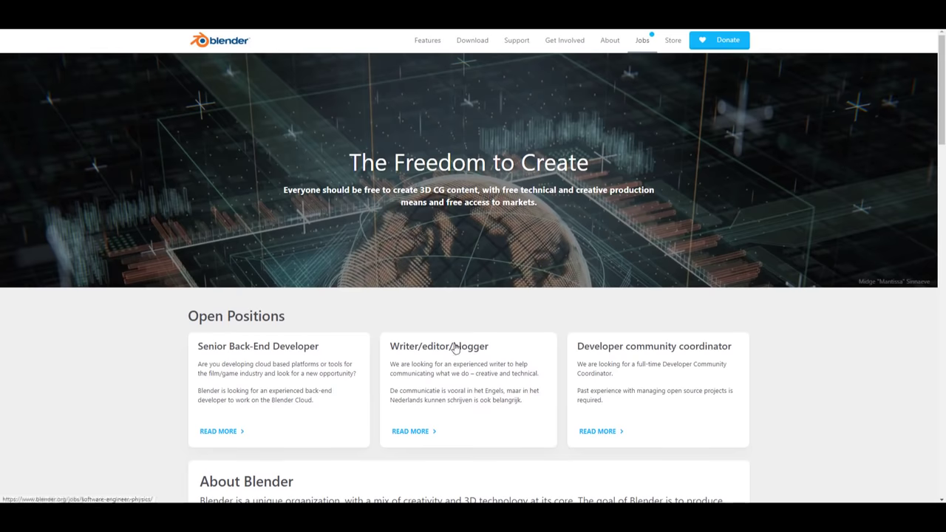
{"action": "scroll", "coordinate": [460, 344], "scroll_direction": "down", "scroll_amount": 2}
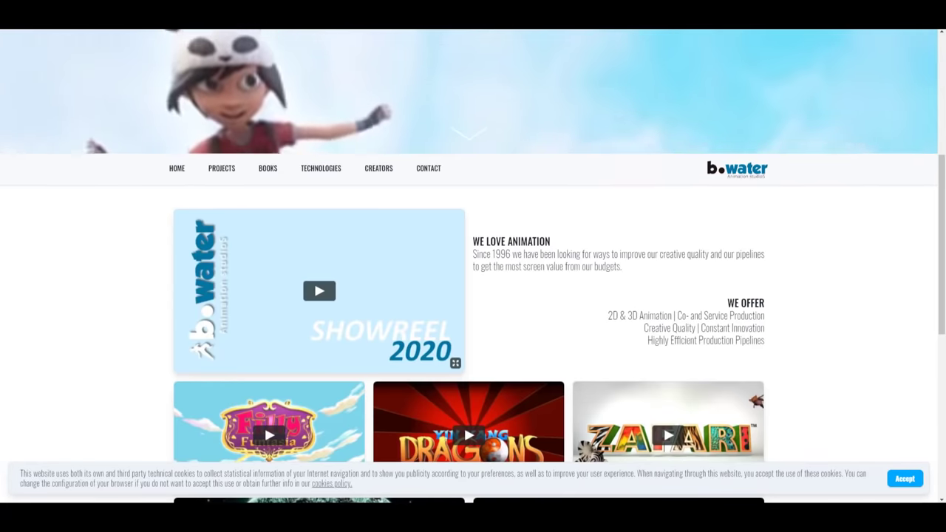
{"action": "scroll", "coordinate": [440, 284], "scroll_direction": "up", "scroll_amount": 3}
{"action": "scroll", "coordinate": [441, 284], "scroll_direction": "up", "scroll_amount": 2}
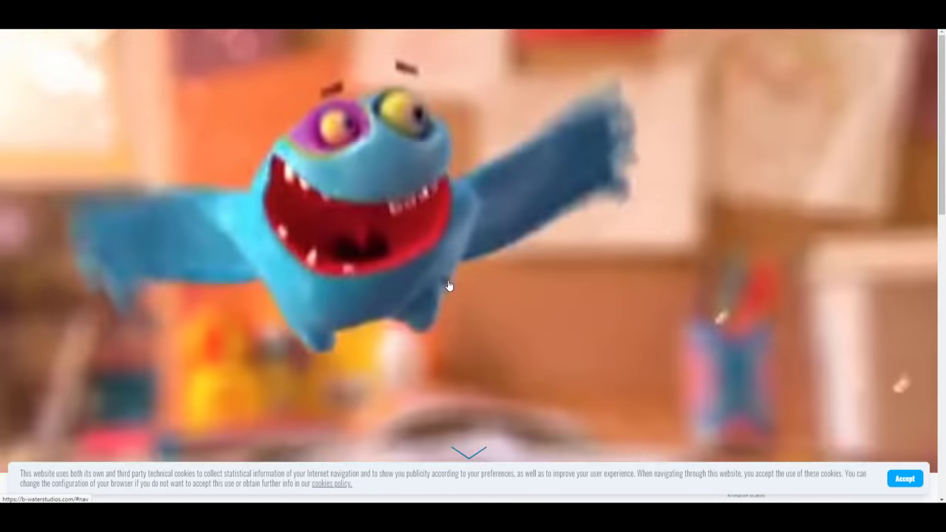
{"action": "scroll", "coordinate": [446, 280], "scroll_direction": "down", "scroll_amount": 12}
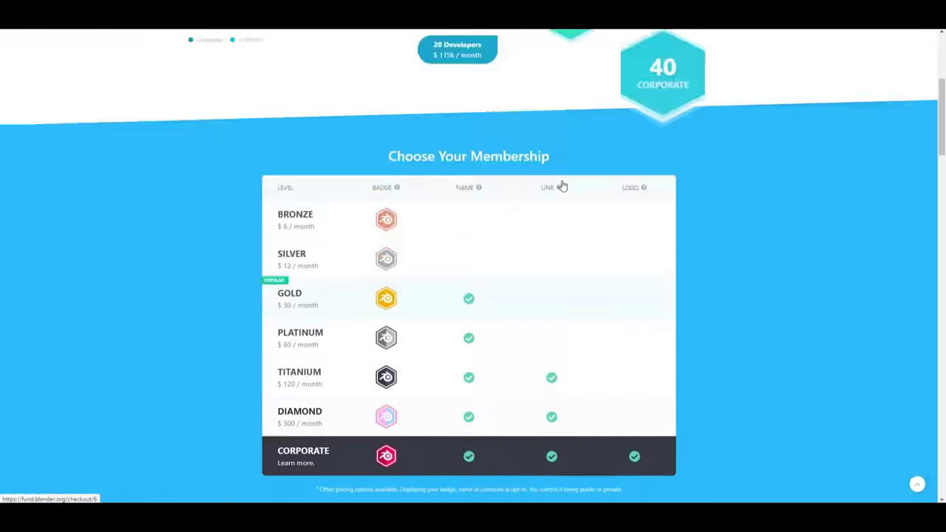
- Examine the Blender Development Fund page's contribution figures, membership levels, corporate sponsors and supporter lists
{"action": "scroll", "coordinate": [561, 186], "scroll_direction": "up", "scroll_amount": 5}
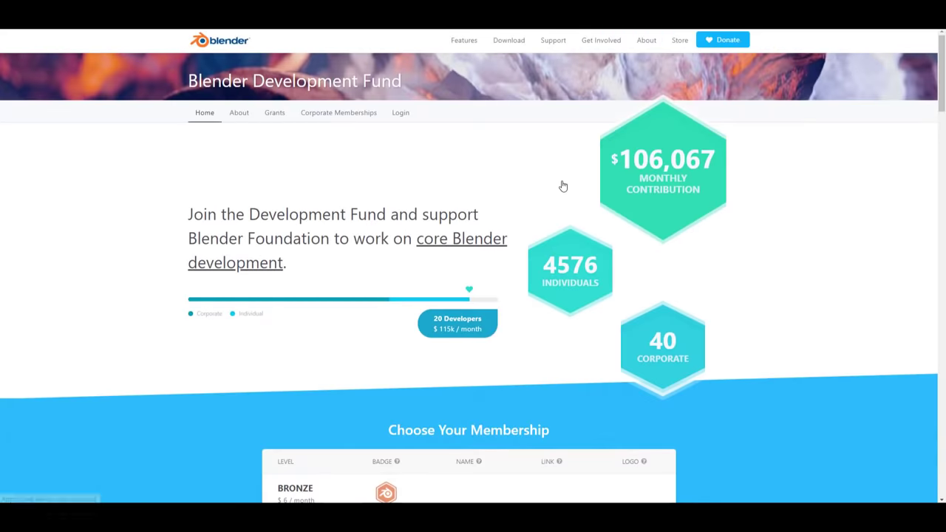
{"action": "scroll", "coordinate": [562, 185], "scroll_direction": "down", "scroll_amount": 15}
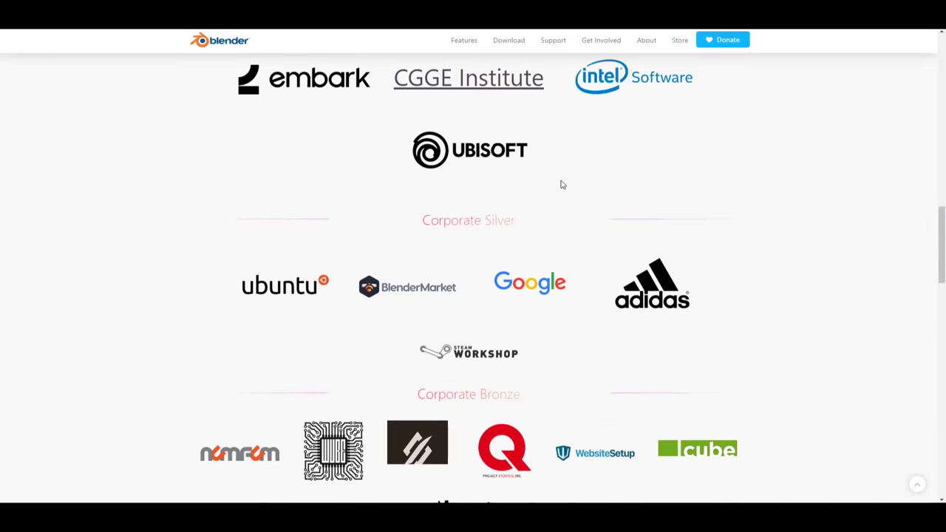
{"action": "scroll", "coordinate": [597, 236], "scroll_direction": "down", "scroll_amount": 3}
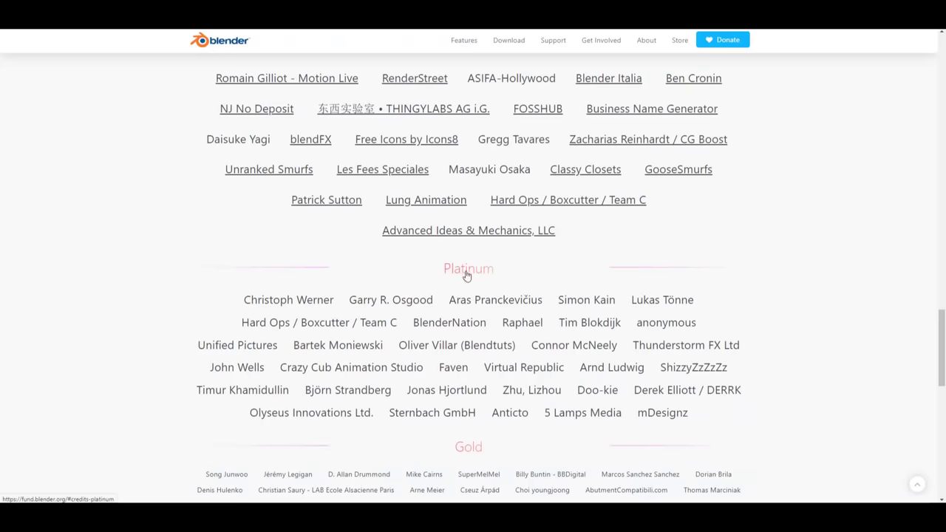
{"action": "scroll", "coordinate": [468, 275], "scroll_direction": "up", "scroll_amount": 10}
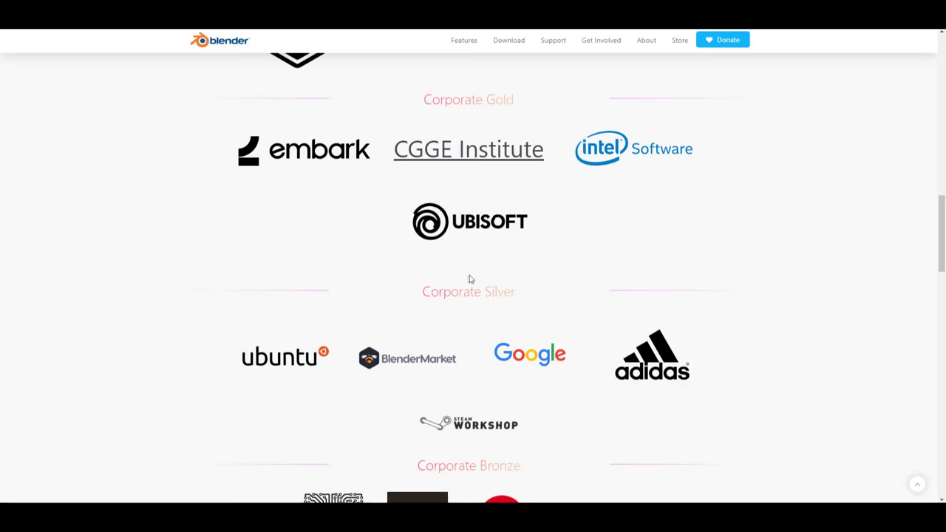
{"action": "scroll", "coordinate": [468, 279], "scroll_direction": "down", "scroll_amount": 5}
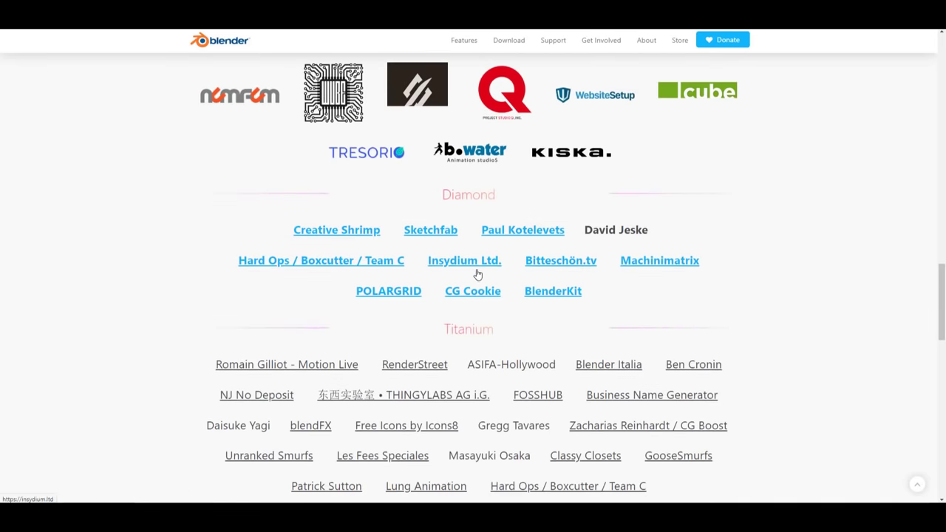
{"action": "scroll", "coordinate": [476, 278], "scroll_direction": "down", "scroll_amount": 5}
{"action": "scroll", "coordinate": [767, 271], "scroll_direction": "up", "scroll_amount": 8}
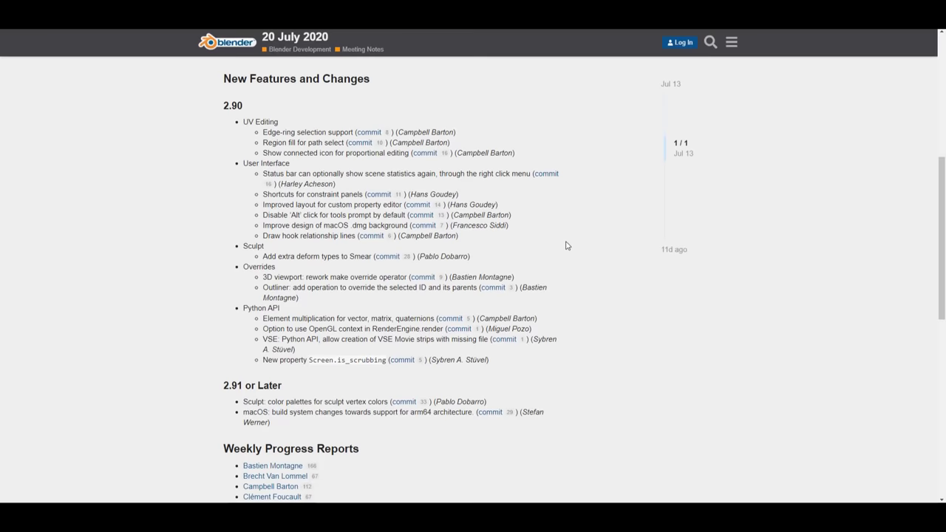
- Read the 20 July 2020 Blender meeting notes, covering the 2.90 status and the new features and changes
{"action": "scroll", "coordinate": [510, 213], "scroll_direction": "up", "scroll_amount": 1}
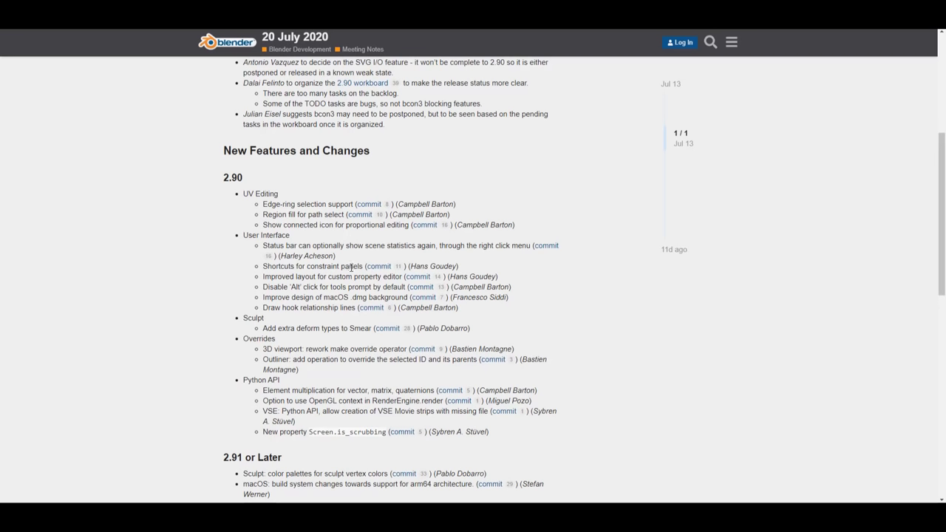
{"action": "scroll", "coordinate": [360, 259], "scroll_direction": "up", "scroll_amount": 5}
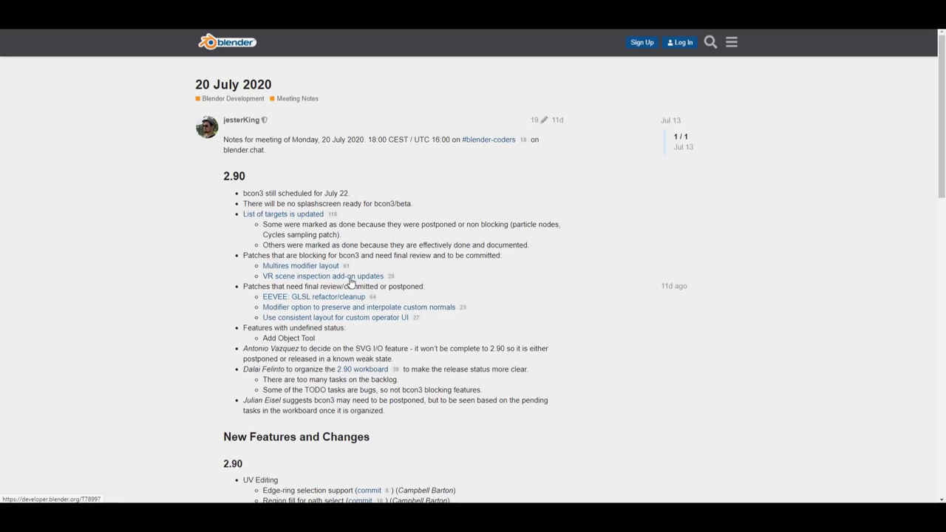
{"action": "scroll", "coordinate": [351, 283], "scroll_direction": "down", "scroll_amount": 5}
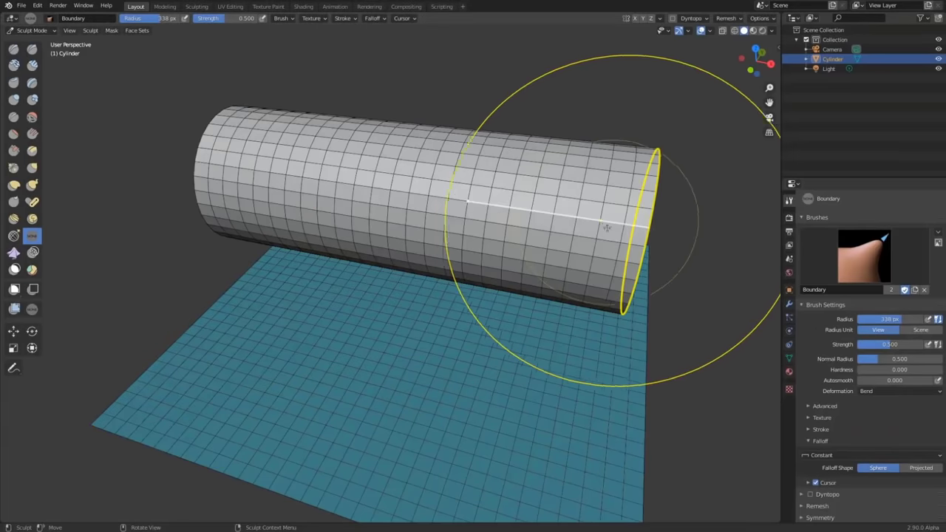
- Bend the plane's side edge and the cylinder's open end with the Boundary brush, reducing its radius to 231 px
{"action": "left_click_drag", "start_coordinate": [591, 211], "coordinate": [760, 291]}
{"action": "mouse_move", "coordinate": [615, 399]}
{"action": "left_mouse_down"}
{"action": "mouse_move", "coordinate": [615, 362]}
{"action": "mouse_move", "coordinate": [667, 380]}
{"action": "mouse_move", "coordinate": [663, 373]}
{"action": "left_mouse_up"}
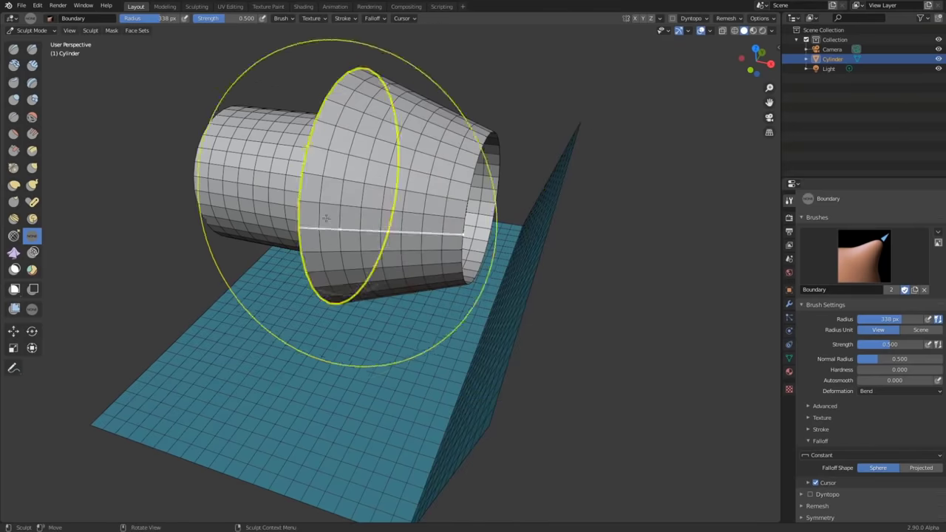
{"action": "key", "text": "f"}
{"action": "left_click", "coordinate": [327, 211]}
{"action": "left_click_drag", "start_coordinate": [331, 212], "coordinate": [422, 221]}
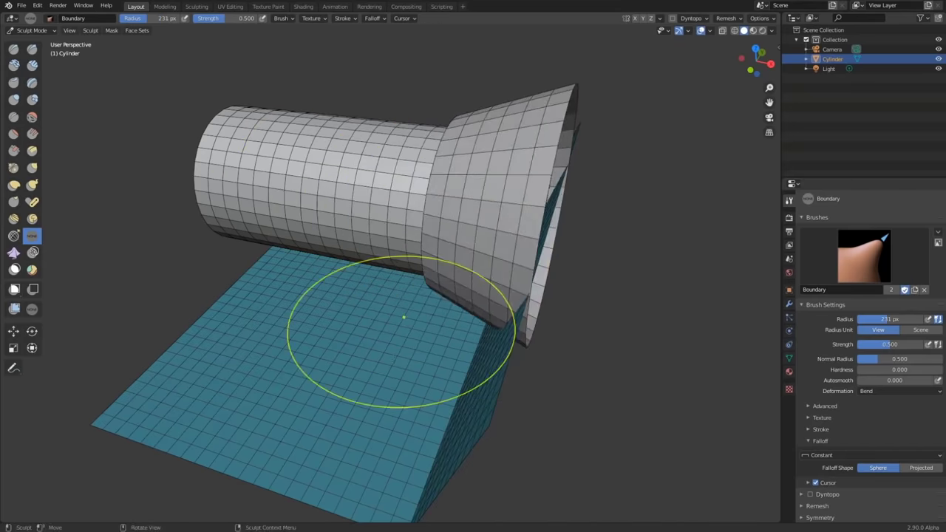
- Switch to the Boundary Expand brush and stretch the flat plane's outer edges and the cylinder's straight end outward
{"action": "middle_click_drag", "start_coordinate": [401, 332], "coordinate": [476, 324]}
{"action": "left_click", "coordinate": [863, 254]}
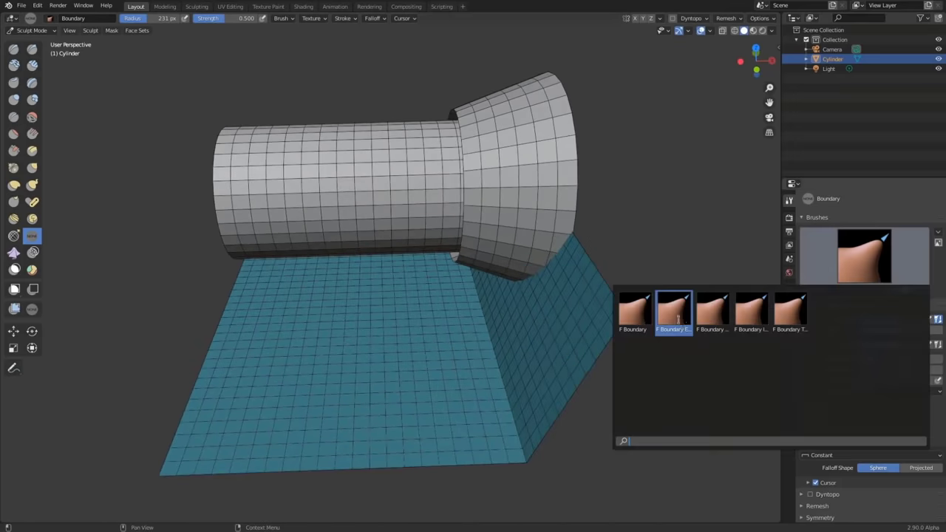
{"action": "left_click", "coordinate": [671, 310]}
{"action": "mouse_move", "coordinate": [354, 401]}
{"action": "middle_mouse_down"}
{"action": "mouse_move", "coordinate": [325, 391]}
{"action": "mouse_move", "coordinate": [330, 384]}
{"action": "middle_mouse_up"}
{"action": "left_click_drag", "start_coordinate": [299, 333], "coordinate": [88, 338]}
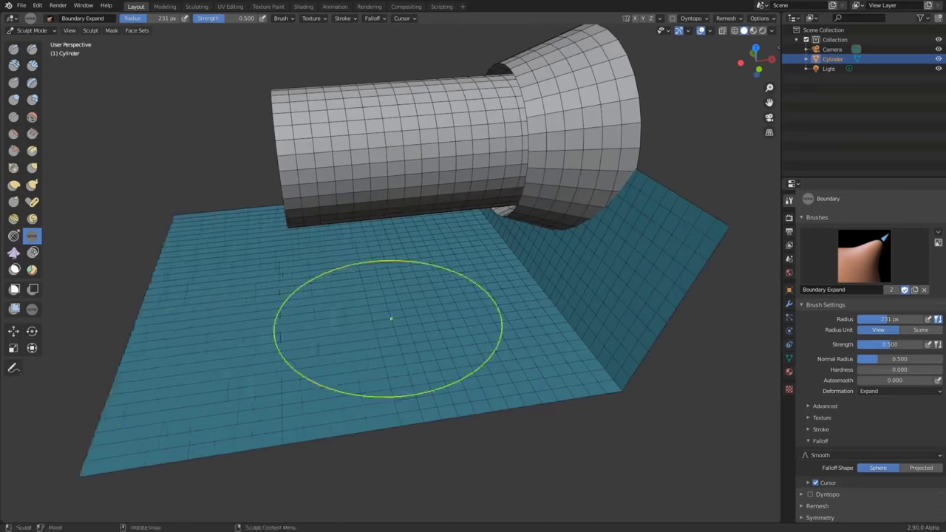
{"action": "scroll", "coordinate": [387, 328], "scroll_direction": "down", "scroll_amount": 2}
{"action": "middle_click_drag", "start_coordinate": [387, 328], "coordinate": [406, 341]}
{"action": "left_click_drag", "start_coordinate": [488, 344], "coordinate": [500, 413]}
{"action": "left_click_drag", "start_coordinate": [356, 191], "coordinate": [295, 195]}
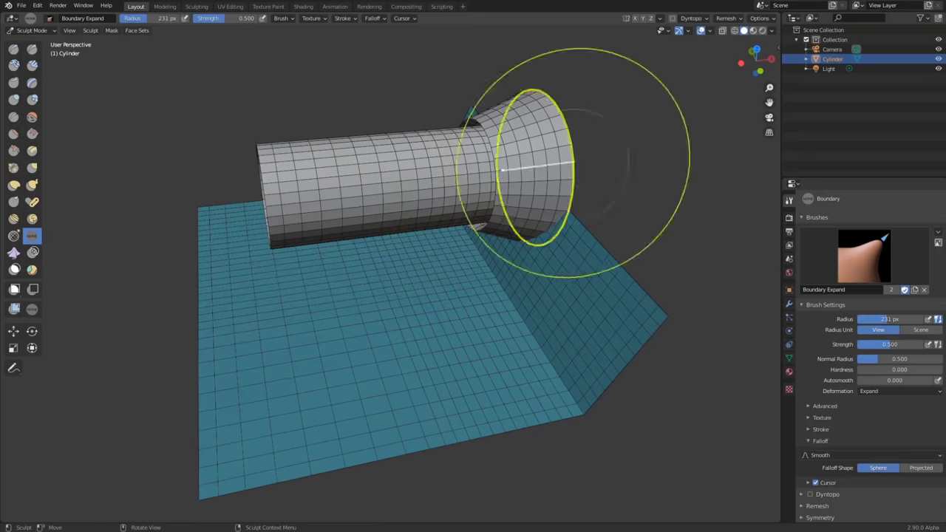
- Set the Boundary Expand radius to 151 px and extend the cylinder's flared end outward
{"action": "key", "text": "f"}
{"action": "left_click", "coordinate": [534, 155]}
{"action": "left_click_drag", "start_coordinate": [543, 151], "coordinate": [627, 140]}
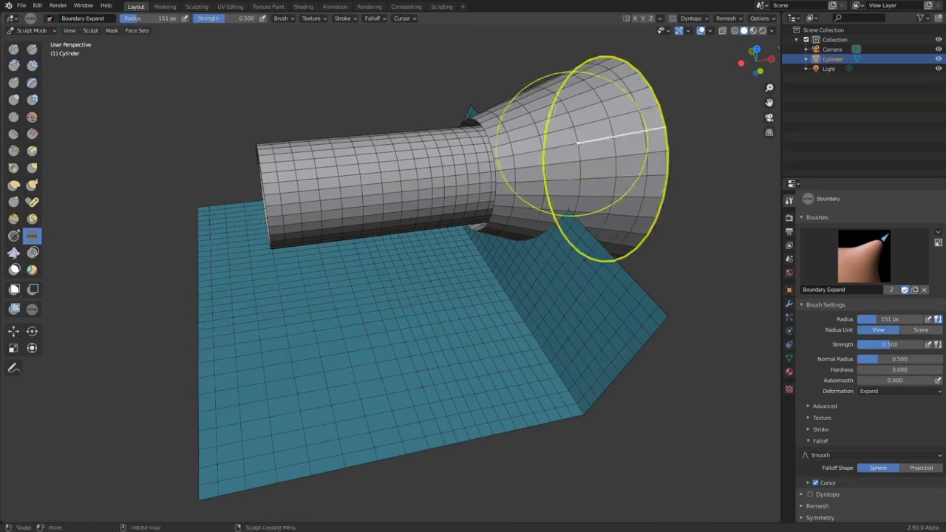
- Switch to the Boundary Grab brush, raise the cylinder's straight end, and pull the plane's edge at a 262 px radius
{"action": "middle_click_drag", "start_coordinate": [571, 144], "coordinate": [557, 152]}
{"action": "scroll", "coordinate": [487, 252], "scroll_direction": "up", "scroll_amount": 2}
{"action": "middle_click_drag", "start_coordinate": [487, 253], "coordinate": [655, 253], "text": "shift"}
{"action": "left_click", "coordinate": [848, 249]}
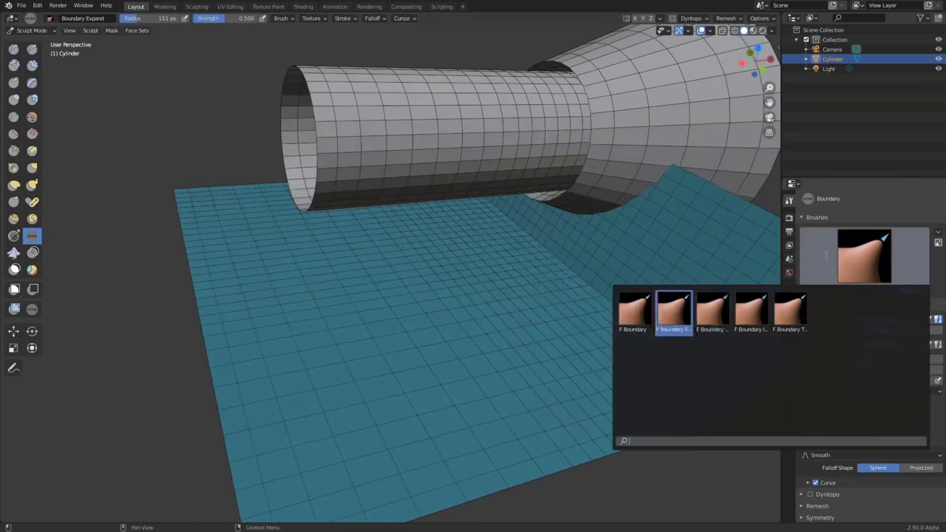
{"action": "left_click", "coordinate": [715, 317]}
{"action": "mouse_move", "coordinate": [309, 126]}
{"action": "left_mouse_down"}
{"action": "mouse_move", "coordinate": [318, 222]}
{"action": "mouse_move", "coordinate": [290, 115]}
{"action": "mouse_move", "coordinate": [306, 74]}
{"action": "left_mouse_up"}
{"action": "key", "text": "f"}
{"action": "left_click", "coordinate": [294, 342]}
{"action": "mouse_move", "coordinate": [283, 342]}
{"action": "left_mouse_down"}
{"action": "mouse_move", "coordinate": [284, 429]}
{"action": "mouse_move", "coordinate": [269, 387]}
{"action": "left_mouse_up"}
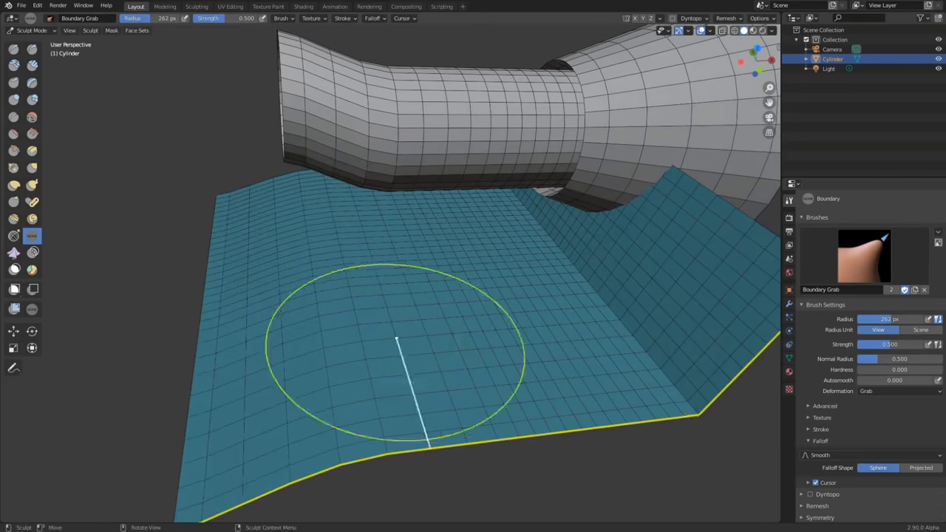
- Switch to the Boundary Inflate brush and inflate the cylinder's raised end and the plane's outer edge
{"action": "left_click", "coordinate": [884, 244]}
{"action": "left_click", "coordinate": [749, 317]}
{"action": "middle_click_drag", "start_coordinate": [347, 214], "coordinate": [374, 232]}
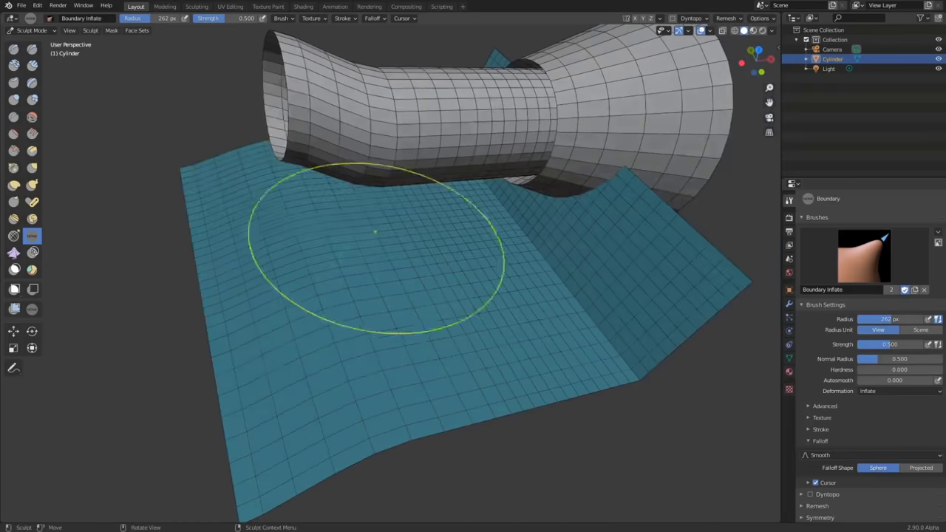
{"action": "mouse_move", "coordinate": [303, 99]}
{"action": "left_mouse_down"}
{"action": "mouse_move", "coordinate": [395, 93]}
{"action": "mouse_move", "coordinate": [229, 101]}
{"action": "left_mouse_up"}
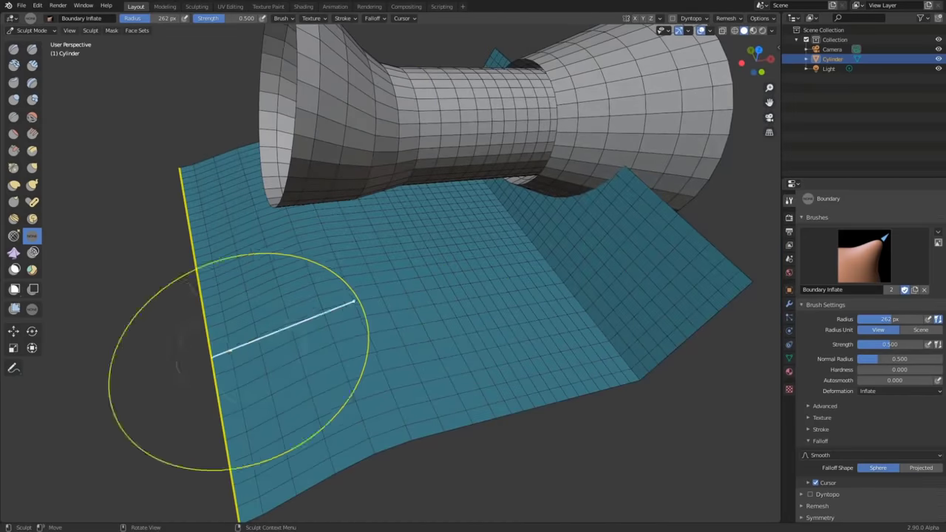
{"action": "left_click_drag", "start_coordinate": [235, 359], "coordinate": [302, 329]}
{"action": "mouse_move", "coordinate": [369, 303]}
{"action": "left_mouse_down"}
{"action": "mouse_move", "coordinate": [507, 243]}
{"action": "mouse_move", "coordinate": [547, 207]}
{"action": "left_mouse_up"}
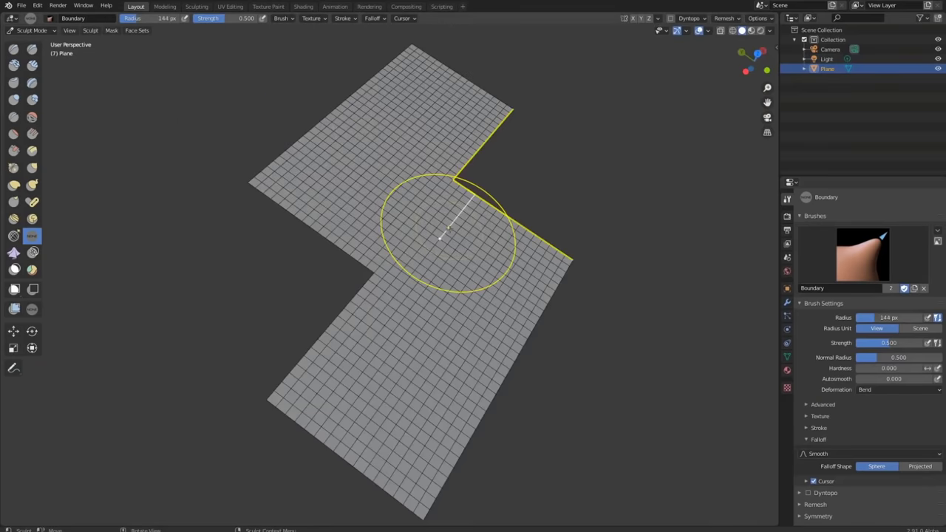
- Bend the zigzag plane's edges around its inner corners with the Boundary brush, reducing the radius to 99 px
{"action": "mouse_move", "coordinate": [514, 232]}
{"action": "left_mouse_down"}
{"action": "mouse_move", "coordinate": [543, 200]}
{"action": "mouse_move", "coordinate": [462, 261]}
{"action": "mouse_move", "coordinate": [542, 208]}
{"action": "mouse_move", "coordinate": [464, 260]}
{"action": "mouse_move", "coordinate": [538, 217]}
{"action": "left_mouse_up"}
{"action": "mouse_move", "coordinate": [539, 323]}
{"action": "left_mouse_down"}
{"action": "mouse_move", "coordinate": [540, 347]}
{"action": "mouse_move", "coordinate": [537, 322]}
{"action": "left_mouse_up"}
{"action": "key", "text": "f"}
{"action": "left_click", "coordinate": [340, 314]}
{"action": "mouse_move", "coordinate": [339, 316]}
{"action": "left_mouse_down"}
{"action": "mouse_move", "coordinate": [334, 340]}
{"action": "mouse_move", "coordinate": [334, 307]}
{"action": "mouse_move", "coordinate": [338, 318]}
{"action": "left_mouse_up"}
{"action": "left_click_drag", "start_coordinate": [323, 150], "coordinate": [342, 181]}
- Bend the zigzag plane's long diagonal edge and lower boundary with the Boundary brush
{"action": "middle_click_drag", "start_coordinate": [412, 323], "coordinate": [388, 284]}
{"action": "left_click_drag", "start_coordinate": [448, 369], "coordinate": [503, 388]}
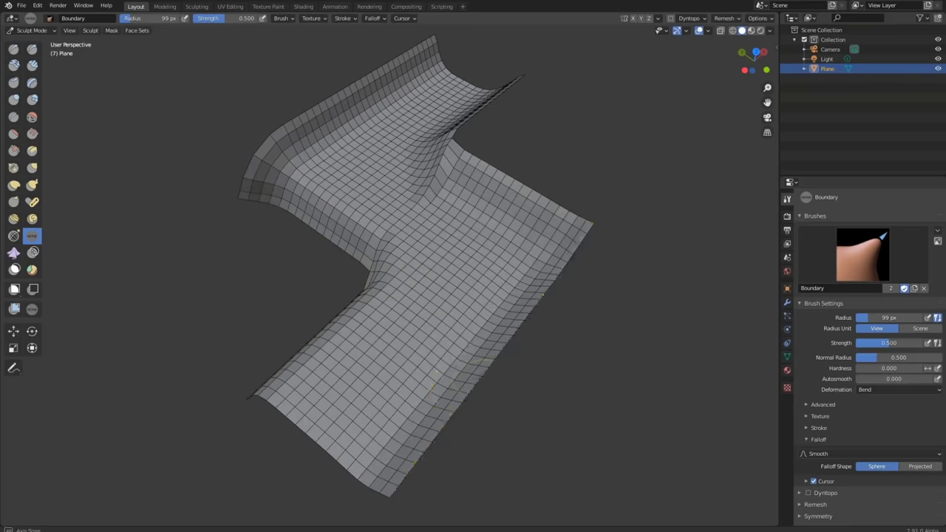
{"action": "middle_click_drag", "start_coordinate": [502, 388], "coordinate": [568, 323]}
{"action": "mouse_move", "coordinate": [406, 385]}
{"action": "left_mouse_down"}
{"action": "mouse_move", "coordinate": [418, 374]}
{"action": "mouse_move", "coordinate": [394, 416]}
{"action": "mouse_move", "coordinate": [454, 338]}
{"action": "left_mouse_up"}
{"action": "mouse_move", "coordinate": [454, 338]}
{"action": "middle_mouse_down"}
{"action": "mouse_move", "coordinate": [413, 342]}
{"action": "mouse_move", "coordinate": [405, 359]}
{"action": "middle_mouse_up"}
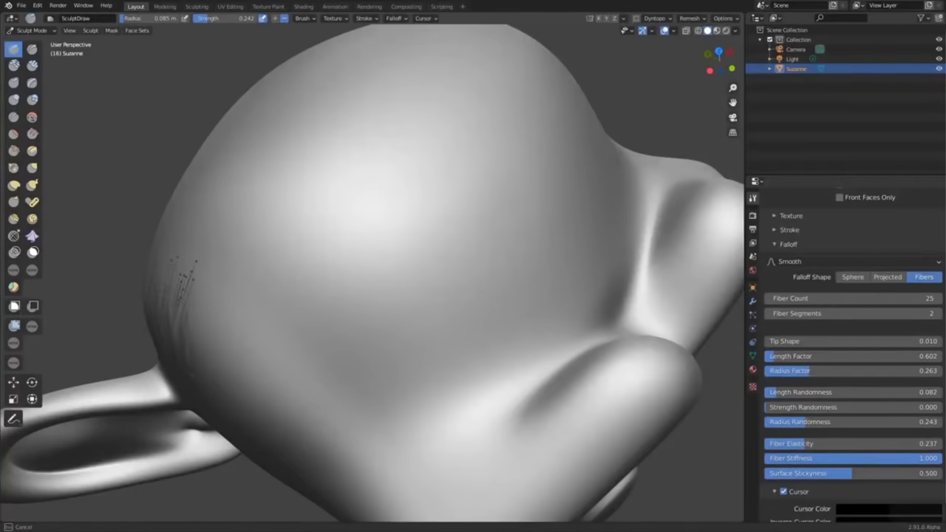
- Sculpt fiber strokes over the monkey's crown and across its brow using SculptDraw with Fibers falloff
{"action": "mouse_move", "coordinate": [185, 275]}
{"action": "left_mouse_down"}
{"action": "mouse_move", "coordinate": [222, 166]}
{"action": "mouse_move", "coordinate": [310, 81]}
{"action": "mouse_move", "coordinate": [391, 50]}
{"action": "mouse_move", "coordinate": [273, 211]}
{"action": "mouse_move", "coordinate": [218, 317]}
{"action": "mouse_move", "coordinate": [310, 325]}
{"action": "mouse_move", "coordinate": [335, 216]}
{"action": "mouse_move", "coordinate": [436, 201]}
{"action": "mouse_move", "coordinate": [380, 264]}
{"action": "mouse_move", "coordinate": [338, 346]}
{"action": "mouse_move", "coordinate": [347, 399]}
{"action": "mouse_move", "coordinate": [369, 336]}
{"action": "mouse_move", "coordinate": [532, 229]}
{"action": "mouse_move", "coordinate": [509, 296]}
{"action": "mouse_move", "coordinate": [443, 384]}
{"action": "mouse_move", "coordinate": [436, 362]}
{"action": "mouse_move", "coordinate": [517, 311]}
{"action": "mouse_move", "coordinate": [551, 266]}
{"action": "mouse_move", "coordinate": [517, 181]}
{"action": "mouse_move", "coordinate": [454, 196]}
{"action": "mouse_move", "coordinate": [521, 140]}
{"action": "mouse_move", "coordinate": [569, 158]}
{"action": "mouse_move", "coordinate": [583, 192]}
{"action": "left_mouse_up"}
{"action": "middle_click_drag", "start_coordinate": [422, 390], "coordinate": [397, 152]}
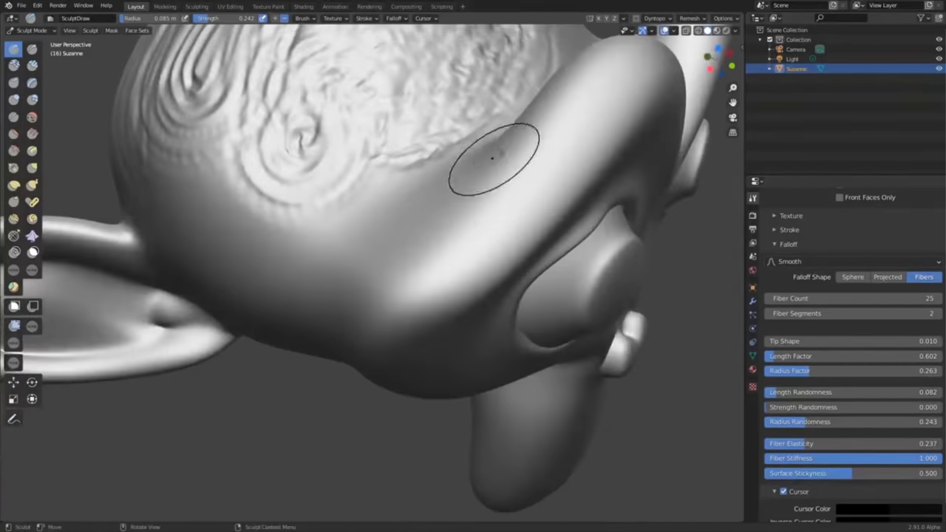
{"action": "mouse_move", "coordinate": [492, 158]}
{"action": "left_mouse_down"}
{"action": "mouse_move", "coordinate": [543, 136]}
{"action": "mouse_move", "coordinate": [510, 181]}
{"action": "mouse_move", "coordinate": [385, 273]}
{"action": "mouse_move", "coordinate": [370, 296]}
{"action": "left_mouse_up"}
- Set the SculptDraw radius to 0.065 m and add more fiber strokes around the monkey's brow and head
{"action": "middle_click_drag", "start_coordinate": [430, 390], "coordinate": [451, 244]}
{"action": "key", "text": "f"}
{"action": "left_click", "coordinate": [446, 295]}
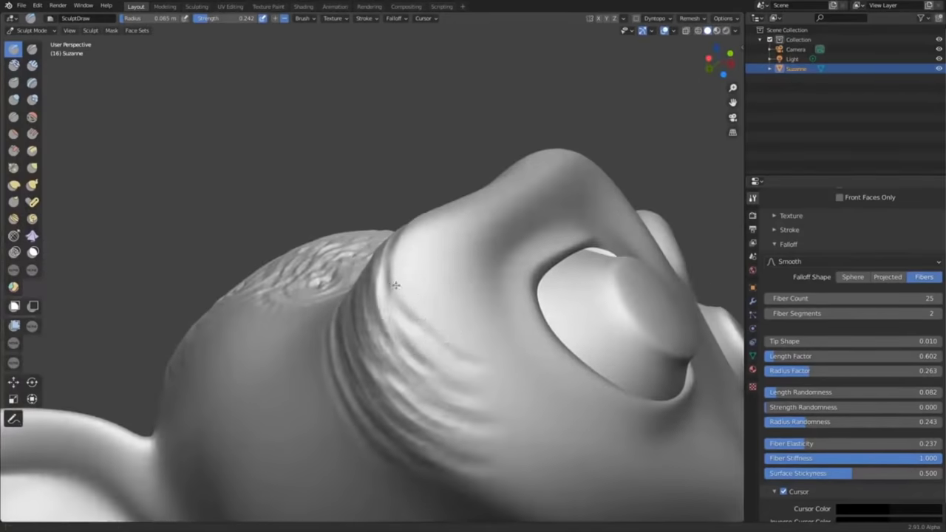
{"action": "middle_click_drag", "start_coordinate": [395, 285], "coordinate": [337, 126]}
{"action": "mouse_move", "coordinate": [338, 127]}
{"action": "left_mouse_down"}
{"action": "mouse_move", "coordinate": [319, 201]}
{"action": "mouse_move", "coordinate": [351, 314]}
{"action": "mouse_move", "coordinate": [484, 369]}
{"action": "mouse_move", "coordinate": [554, 424]}
{"action": "left_mouse_up"}
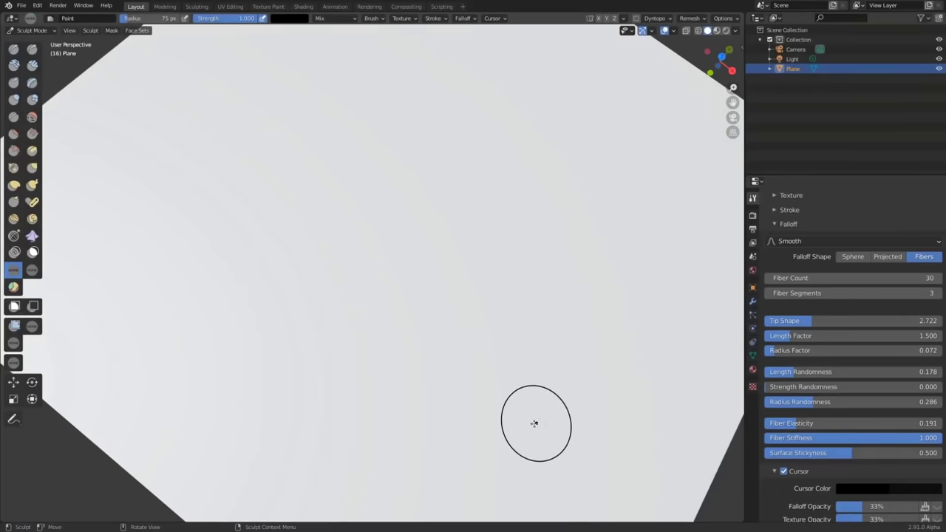
- Paint overlapping curved black fiber strokes across the white plane with the Paint brush
{"action": "mouse_move", "coordinate": [533, 423]}
{"action": "left_mouse_down"}
{"action": "mouse_move", "coordinate": [473, 420]}
{"action": "mouse_move", "coordinate": [343, 384]}
{"action": "mouse_move", "coordinate": [184, 248]}
{"action": "mouse_move", "coordinate": [305, 89]}
{"action": "mouse_move", "coordinate": [446, 170]}
{"action": "mouse_move", "coordinate": [517, 266]}
{"action": "mouse_move", "coordinate": [484, 178]}
{"action": "mouse_move", "coordinate": [639, 275]}
{"action": "mouse_move", "coordinate": [591, 391]}
{"action": "mouse_move", "coordinate": [499, 370]}
{"action": "mouse_move", "coordinate": [528, 380]}
{"action": "mouse_move", "coordinate": [509, 318]}
{"action": "mouse_move", "coordinate": [469, 297]}
{"action": "mouse_move", "coordinate": [355, 318]}
{"action": "mouse_move", "coordinate": [314, 159]}
{"action": "mouse_move", "coordinate": [251, 229]}
{"action": "mouse_move", "coordinate": [351, 343]}
{"action": "mouse_move", "coordinate": [473, 425]}
{"action": "mouse_move", "coordinate": [487, 374]}
{"action": "mouse_move", "coordinate": [550, 453]}
{"action": "mouse_move", "coordinate": [517, 414]}
{"action": "mouse_move", "coordinate": [446, 406]}
{"action": "left_mouse_up"}
{"action": "middle_click_drag", "start_coordinate": [445, 405], "coordinate": [458, 331]}
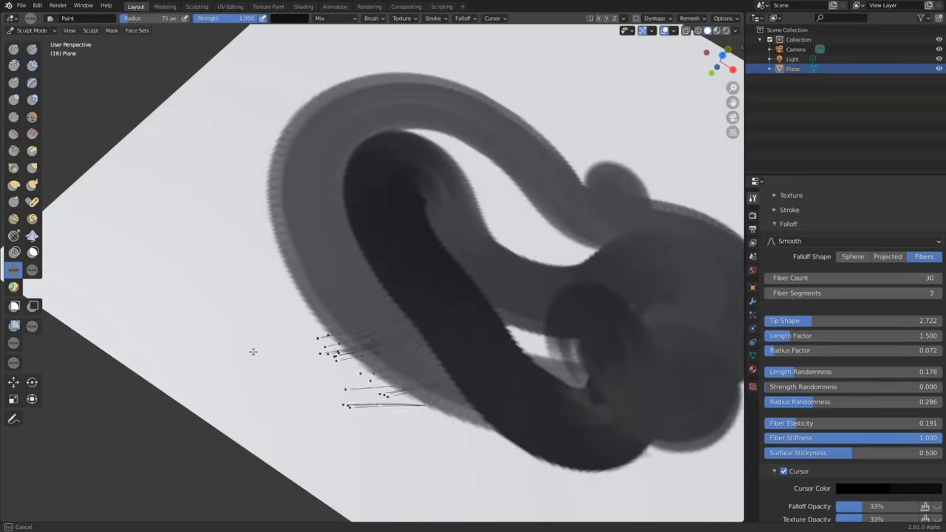
{"action": "mouse_move", "coordinate": [253, 352]}
{"action": "left_mouse_down"}
{"action": "mouse_move", "coordinate": [185, 214]}
{"action": "mouse_move", "coordinate": [159, 277]}
{"action": "mouse_move", "coordinate": [414, 450]}
{"action": "mouse_move", "coordinate": [517, 502]}
{"action": "left_mouse_up"}
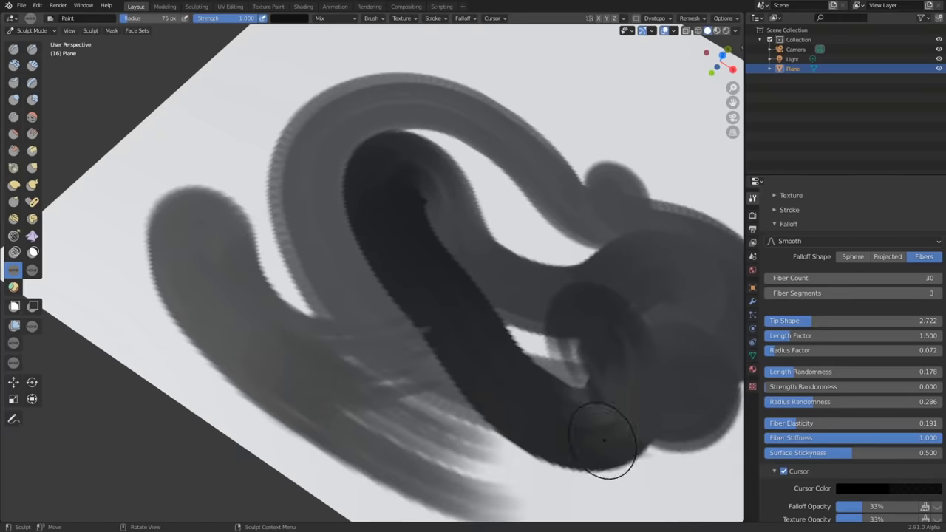
{"action": "middle_click_drag", "start_coordinate": [604, 441], "coordinate": [583, 449]}
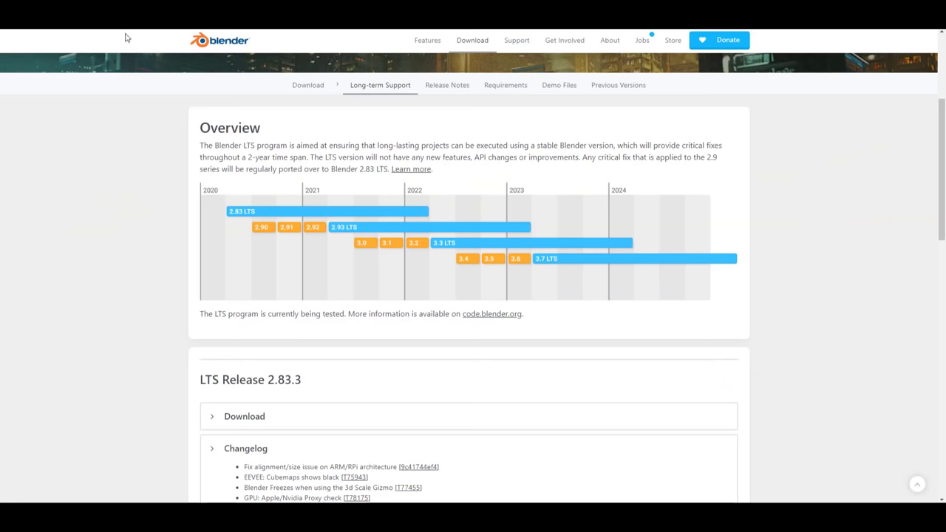
- Review Blender's Long-term Support overview, then the Boundary brush revision's summary and activity timeline
{"action": "scroll", "coordinate": [220, 118], "scroll_direction": "up", "scroll_amount": 3}
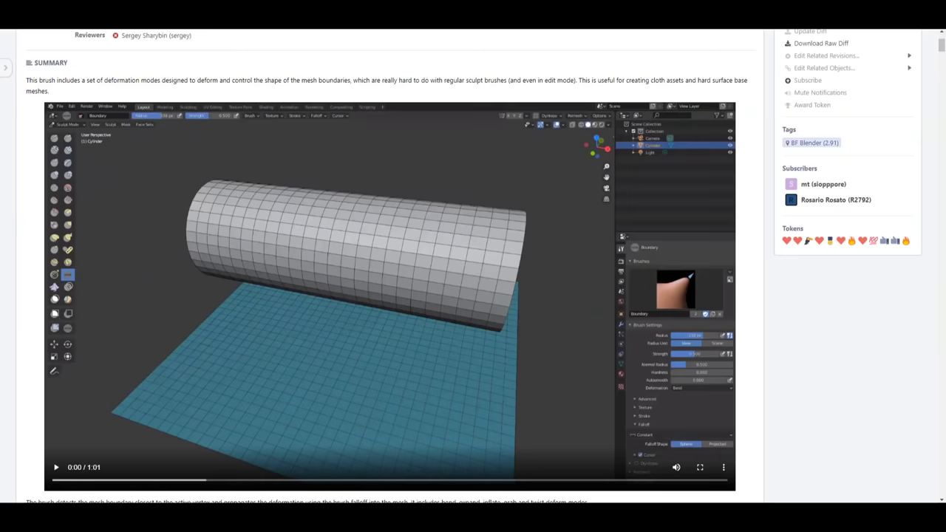
{"action": "scroll", "coordinate": [544, 163], "scroll_direction": "up", "scroll_amount": 3}
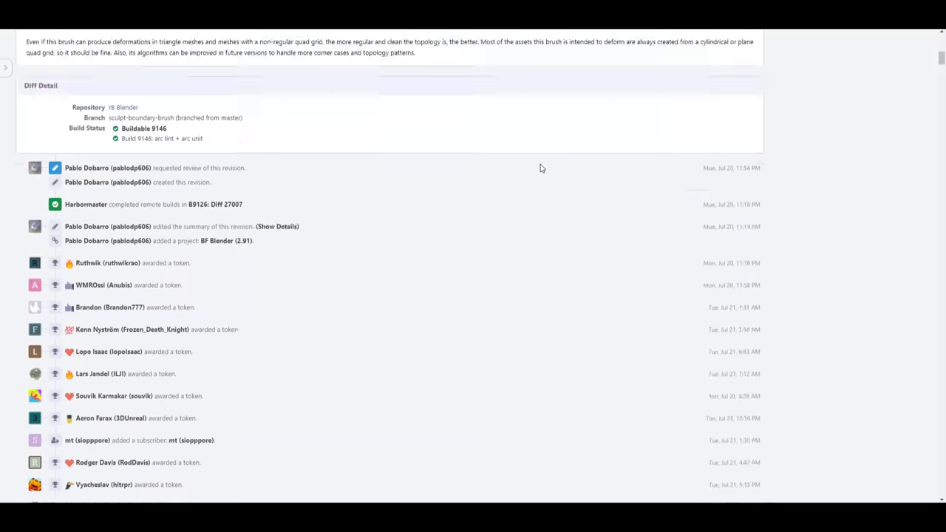
{"action": "scroll", "coordinate": [540, 166], "scroll_direction": "down", "scroll_amount": 3}
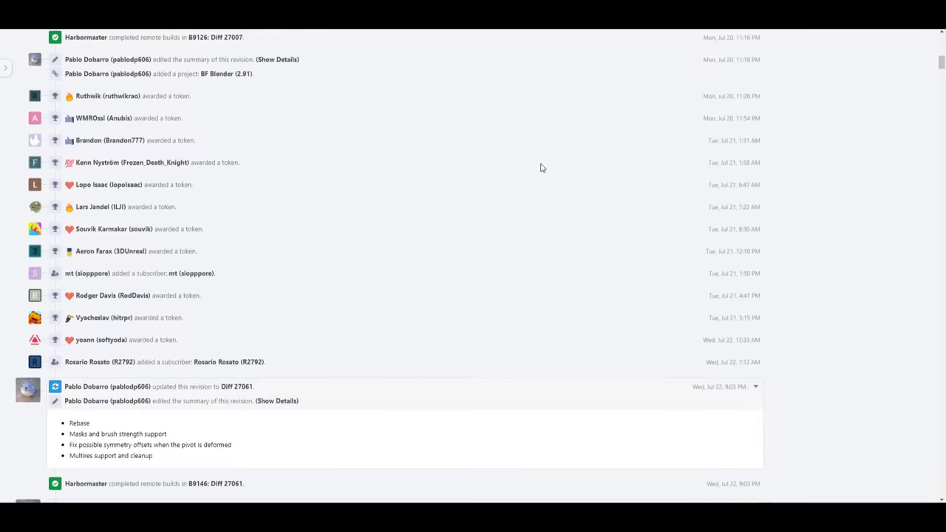
- Review the Boundary brush revision's activity timeline, then the Simulated Brush Fibers Falloff revision's summary, changed files and code diff
{"action": "scroll", "coordinate": [540, 167], "scroll_direction": "up", "scroll_amount": 3}
{"action": "scroll", "coordinate": [641, 207], "scroll_direction": "up", "scroll_amount": 10}
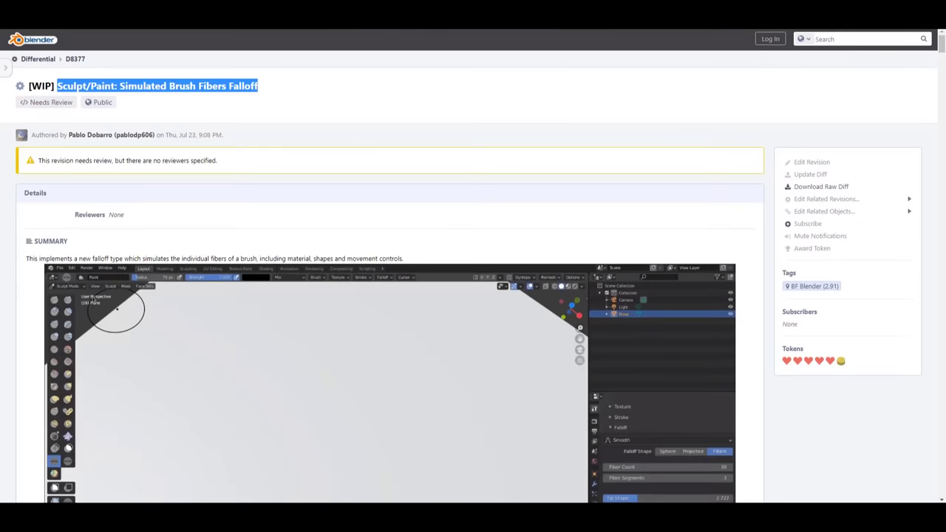
{"action": "scroll", "coordinate": [609, 91], "scroll_direction": "down", "scroll_amount": 20}
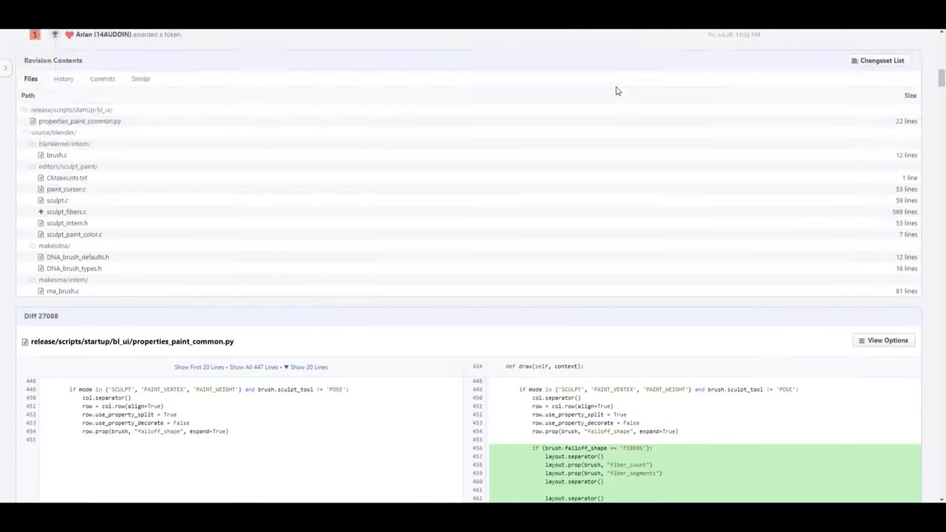
{"action": "scroll", "coordinate": [620, 87], "scroll_direction": "up", "scroll_amount": 15}
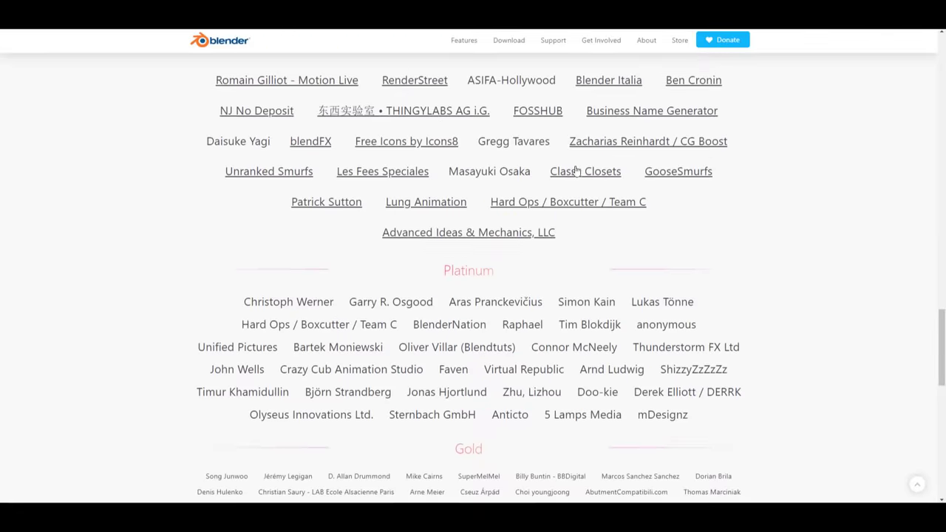
- Look over the Blender fund's sponsor list, then the open positions and company description on the jobs page
{"action": "scroll", "coordinate": [576, 170], "scroll_direction": "up", "scroll_amount": 10}
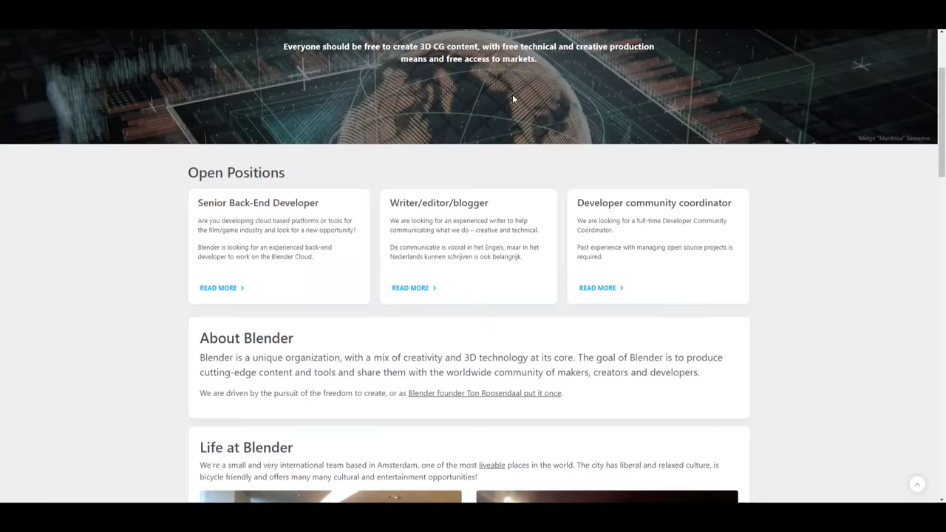
{"action": "scroll", "coordinate": [513, 99], "scroll_direction": "up", "scroll_amount": 3}
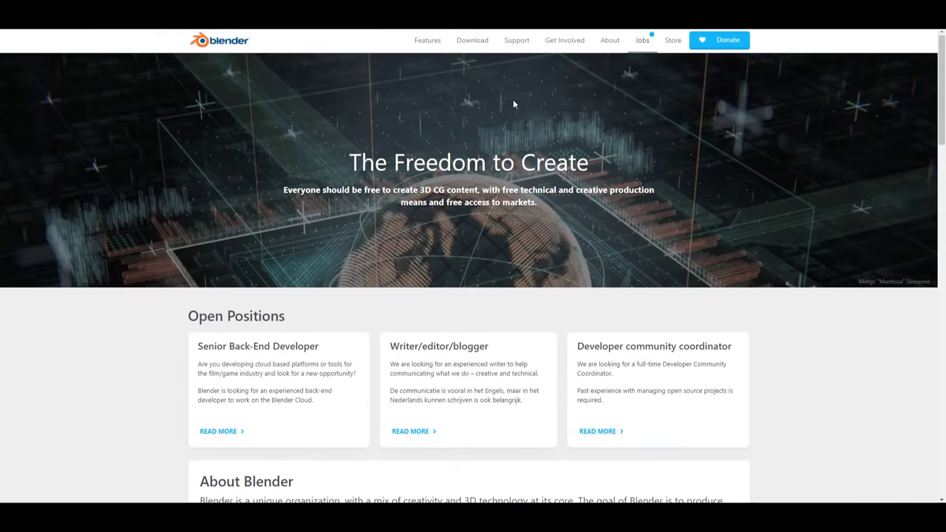
{"action": "scroll", "coordinate": [513, 102], "scroll_direction": "down", "scroll_amount": 15}
{"action": "scroll", "coordinate": [513, 110], "scroll_direction": "down", "scroll_amount": 7}
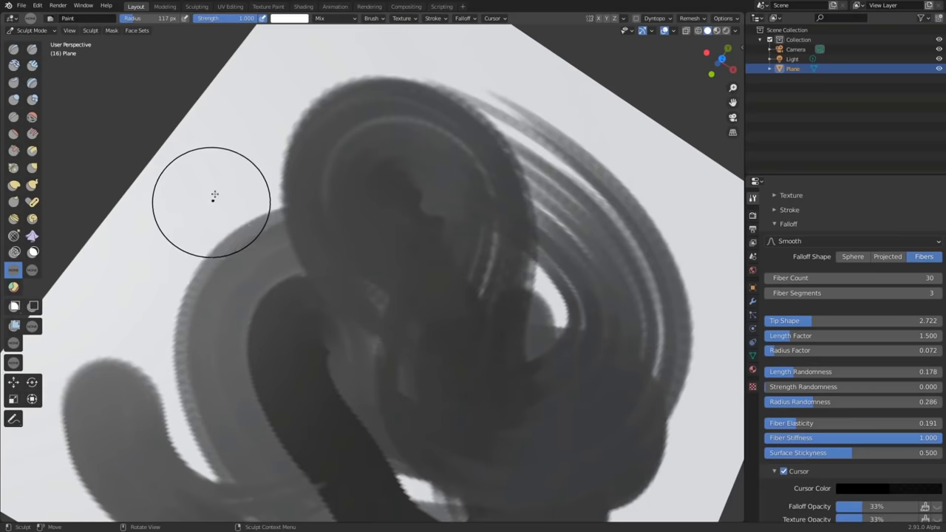
- Paint white fiber strokes over the dark swirls, then a curling dark grey stroke across them at an 84 px radius
{"action": "mouse_move", "coordinate": [211, 194]}
{"action": "left_mouse_down"}
{"action": "mouse_move", "coordinate": [201, 338]}
{"action": "mouse_move", "coordinate": [317, 451]}
{"action": "mouse_move", "coordinate": [485, 369]}
{"action": "mouse_move", "coordinate": [496, 317]}
{"action": "mouse_move", "coordinate": [665, 411]}
{"action": "mouse_move", "coordinate": [450, 325]}
{"action": "left_mouse_up"}
{"action": "left_click_drag", "start_coordinate": [426, 246], "coordinate": [422, 258]}
{"action": "key", "text": "f"}
{"action": "left_click", "coordinate": [458, 254]}
{"action": "key", "text": "s"}
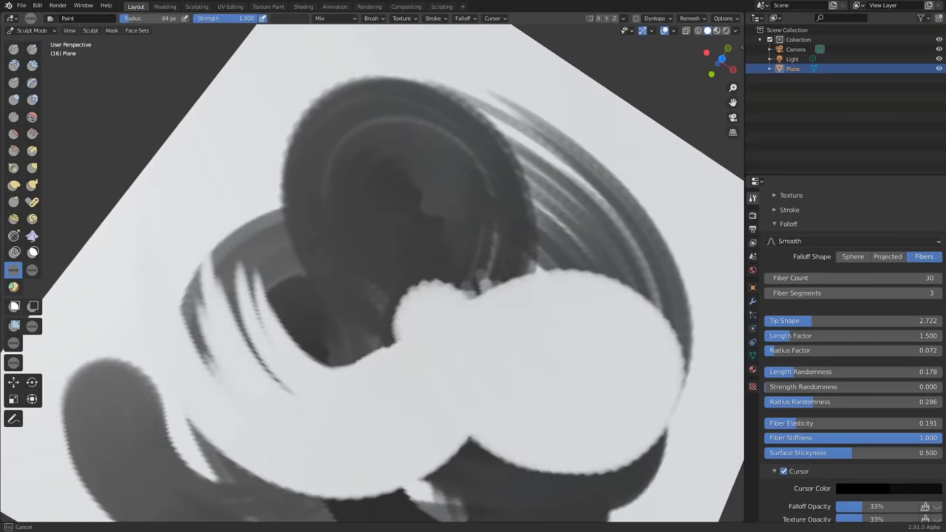
{"action": "mouse_move", "coordinate": [318, 203]}
{"action": "left_mouse_down"}
{"action": "mouse_move", "coordinate": [276, 348]}
{"action": "mouse_move", "coordinate": [510, 337]}
{"action": "mouse_move", "coordinate": [591, 429]}
{"action": "left_mouse_up"}
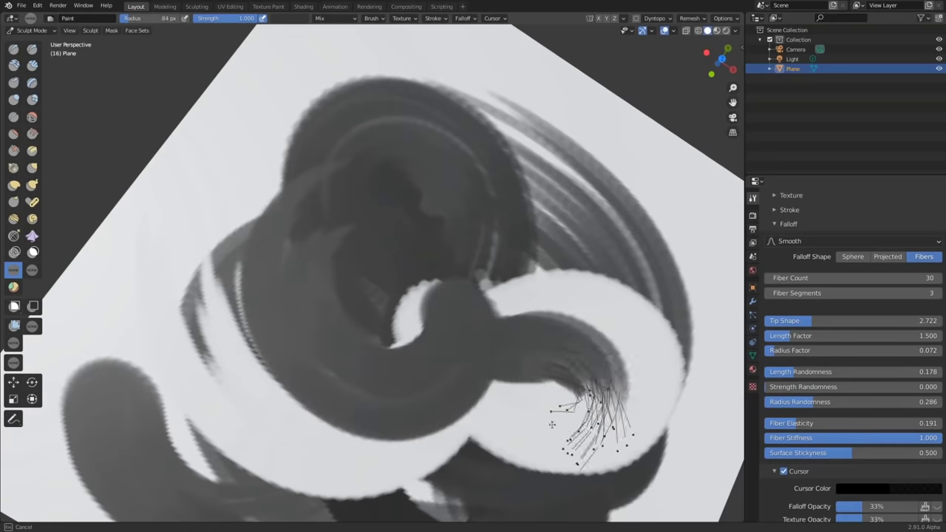
- Cover part of the lower swirls in white, then paint winding dark grey fiber strokes across the plane at a 74 px radius
{"action": "middle_click_drag", "start_coordinate": [591, 428], "coordinate": [472, 277]}
{"action": "mouse_move", "coordinate": [518, 292]}
{"action": "left_mouse_down"}
{"action": "mouse_move", "coordinate": [650, 414]}
{"action": "mouse_move", "coordinate": [528, 507]}
{"action": "mouse_move", "coordinate": [591, 274]}
{"action": "mouse_move", "coordinate": [441, 336]}
{"action": "left_mouse_up"}
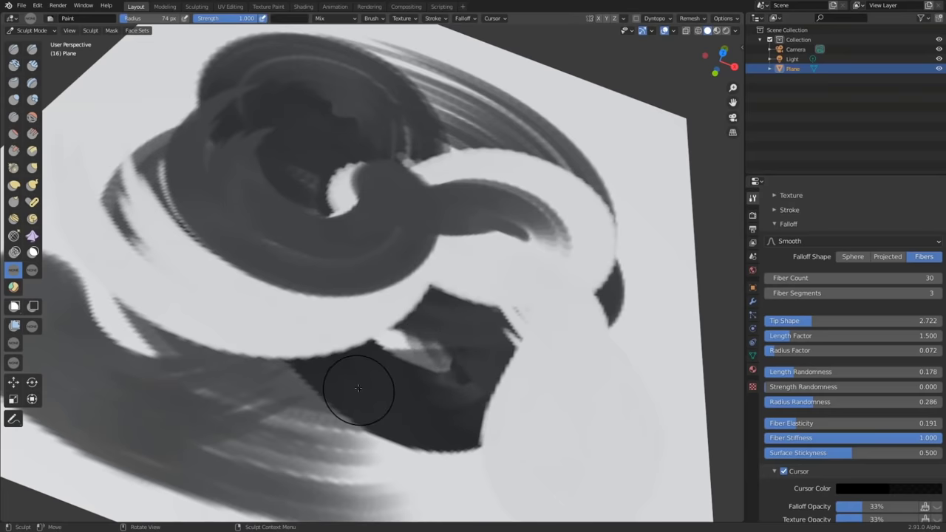
{"action": "mouse_move", "coordinate": [486, 461]}
{"action": "left_mouse_down"}
{"action": "mouse_move", "coordinate": [613, 386]}
{"action": "mouse_move", "coordinate": [580, 286]}
{"action": "left_mouse_up"}
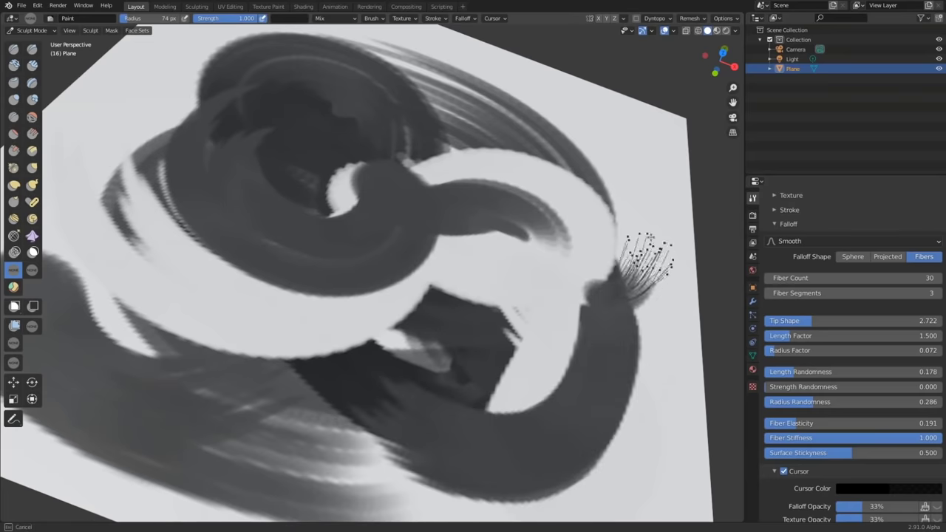
{"action": "left_click_drag", "start_coordinate": [647, 255], "coordinate": [628, 125]}
{"action": "left_click_drag", "start_coordinate": [586, 200], "coordinate": [569, 394]}
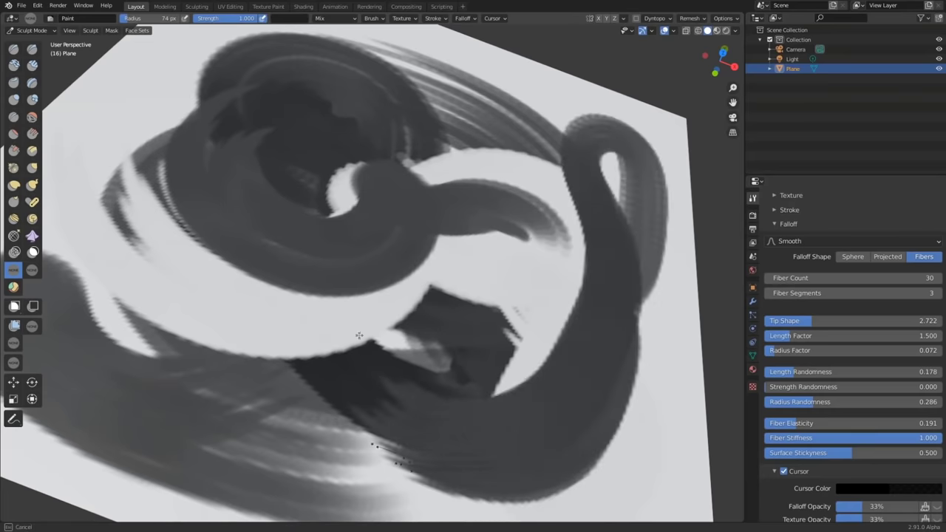
{"action": "mouse_move", "coordinate": [359, 335]}
{"action": "left_mouse_down"}
{"action": "mouse_move", "coordinate": [217, 285]}
{"action": "mouse_move", "coordinate": [199, 329]}
{"action": "left_mouse_up"}
{"action": "mouse_move", "coordinate": [270, 418]}
{"action": "middle_mouse_down"}
{"action": "mouse_move", "coordinate": [295, 318]}
{"action": "mouse_move", "coordinate": [269, 229]}
{"action": "middle_mouse_up"}
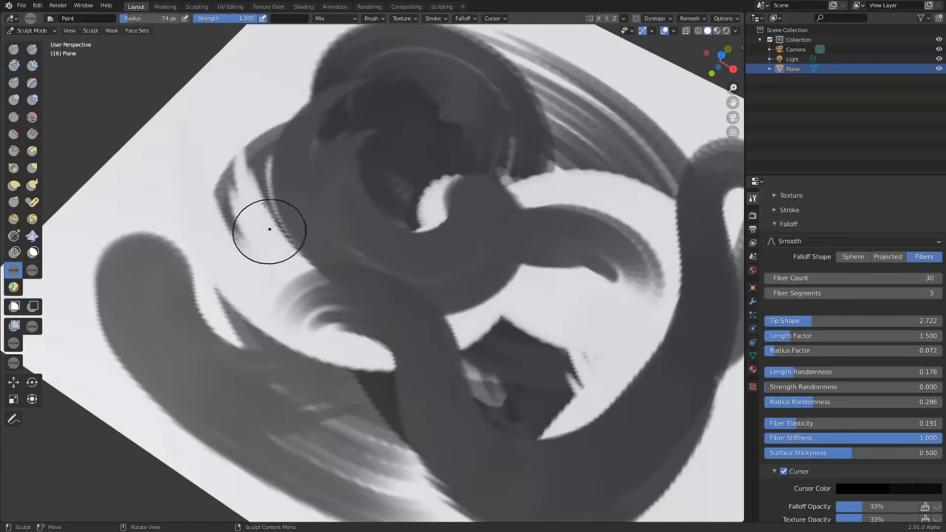
{"action": "mouse_move", "coordinate": [218, 107]}
{"action": "left_mouse_down"}
{"action": "mouse_move", "coordinate": [200, 243]}
{"action": "mouse_move", "coordinate": [306, 337]}
{"action": "mouse_move", "coordinate": [441, 341]}
{"action": "left_mouse_up"}
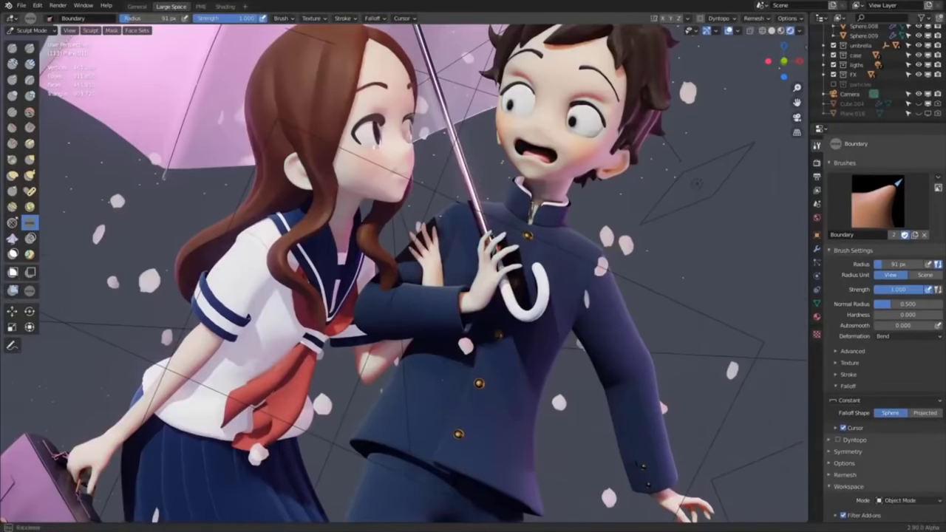
- Switch sculpting from Plane.010 to the f_an02.008 object and choose the Boundary EXPAND brush
{"action": "middle_click_drag", "start_coordinate": [473, 310], "coordinate": [499, 369]}
{"action": "scroll", "coordinate": [499, 377], "scroll_direction": "up", "scroll_amount": 3}
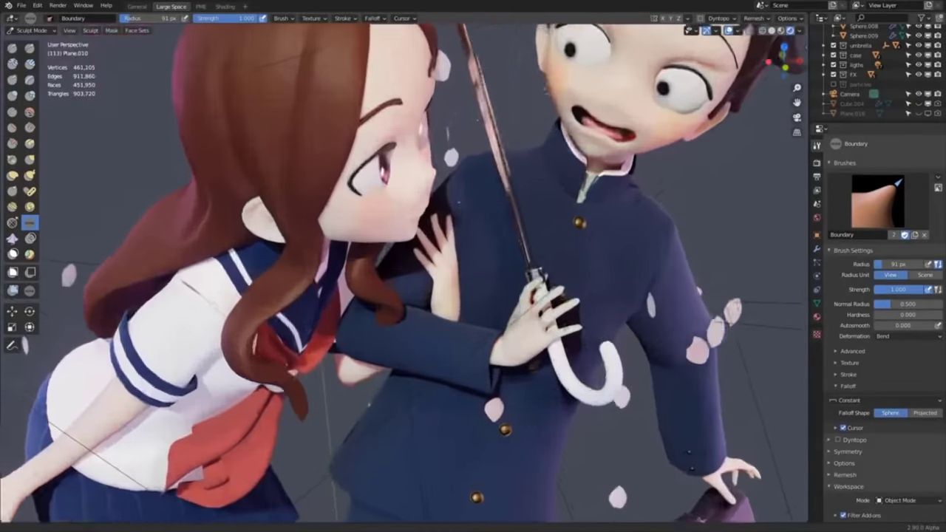
{"action": "middle_click_drag", "start_coordinate": [542, 439], "coordinate": [542, 349]}
{"action": "key", "text": "d"}
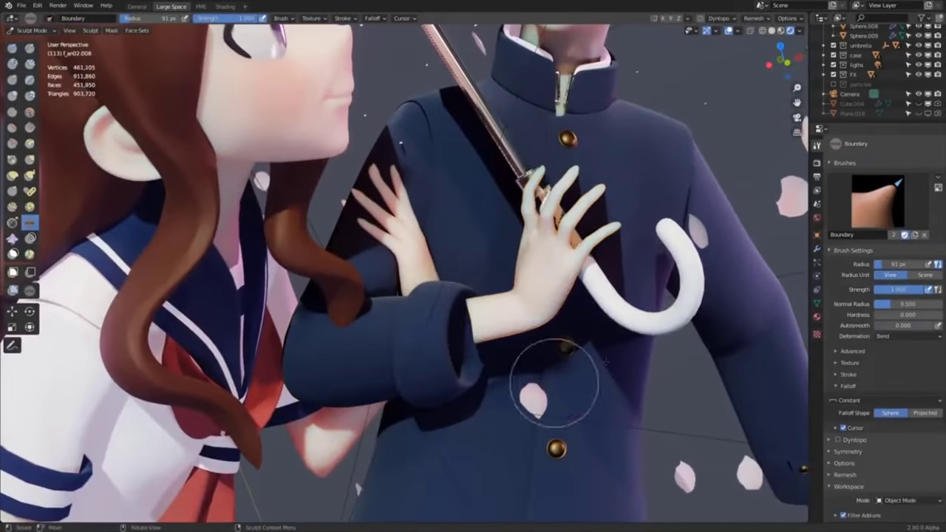
{"action": "left_click", "coordinate": [877, 201]}
{"action": "left_click", "coordinate": [673, 260]}
- Switch sculpting to the girl's pleated skirt, object f_an02.002
{"action": "mouse_move", "coordinate": [461, 330]}
{"action": "middle_mouse_down"}
{"action": "mouse_move", "coordinate": [532, 463]}
{"action": "mouse_move", "coordinate": [494, 338]}
{"action": "mouse_move", "coordinate": [480, 369]}
{"action": "mouse_move", "coordinate": [458, 310]}
{"action": "mouse_move", "coordinate": [485, 348]}
{"action": "mouse_move", "coordinate": [584, 305]}
{"action": "middle_mouse_up"}
{"action": "key", "text": "Tab"}
{"action": "key", "text": "Tab"}
{"action": "key", "text": "Tab"}
{"action": "left_click", "coordinate": [288, 362]}
{"action": "key", "text": "Tab"}
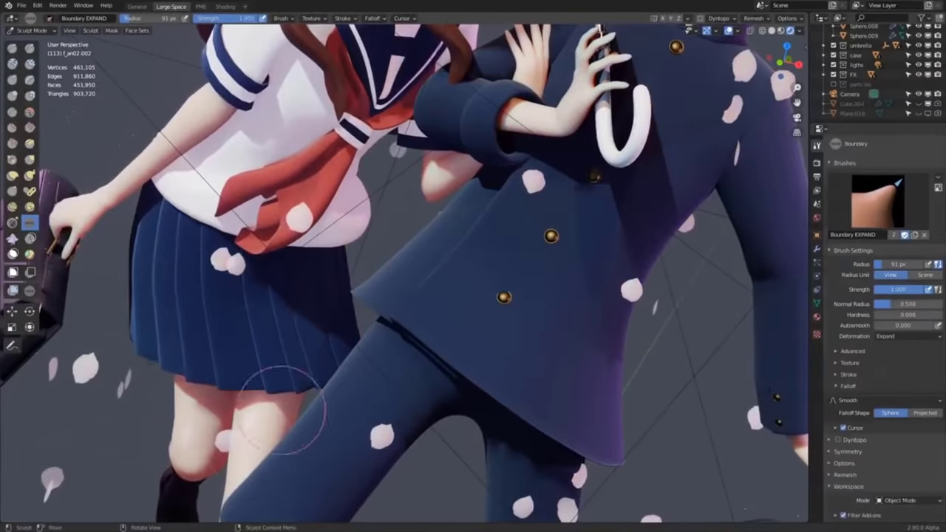
- Choose the Boundary brush with Bend deformation and flare the hem of the girl's skirt outward
{"action": "scroll", "coordinate": [285, 407], "scroll_direction": "down", "scroll_amount": 2}
{"action": "middle_click_drag", "start_coordinate": [285, 407], "coordinate": [369, 340]}
{"action": "left_click", "coordinate": [877, 201]}
{"action": "left_click", "coordinate": [710, 259]}
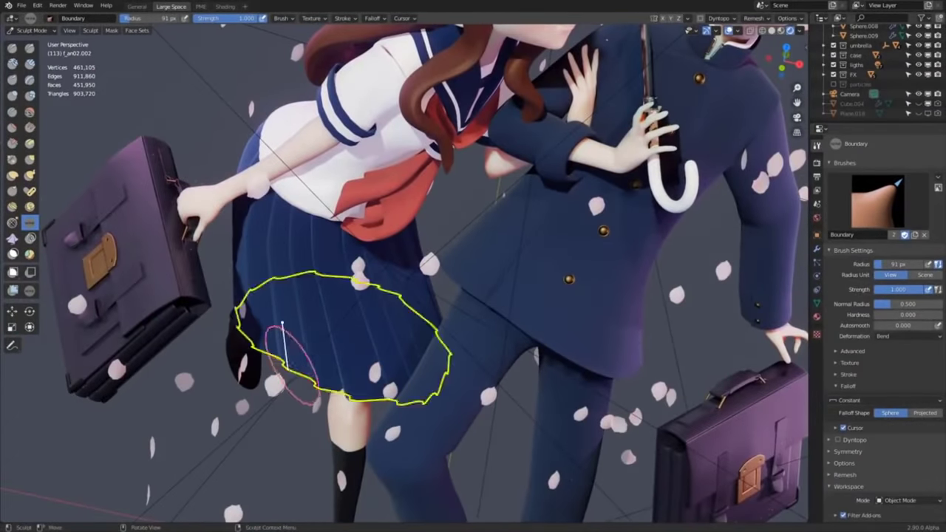
{"action": "mouse_move", "coordinate": [279, 350]}
{"action": "middle_mouse_down"}
{"action": "mouse_move", "coordinate": [342, 324]}
{"action": "mouse_move", "coordinate": [354, 455]}
{"action": "middle_mouse_up"}
{"action": "scroll", "coordinate": [362, 392], "scroll_direction": "up", "scroll_amount": 2}
- Switch sculpting to the girl's red neckerchief and choose the Boundary EXPAND brush for it
{"action": "key", "text": "Tab"}
{"action": "left_click", "coordinate": [380, 274]}
{"action": "key", "text": "Tab"}
{"action": "left_click", "coordinate": [877, 201]}
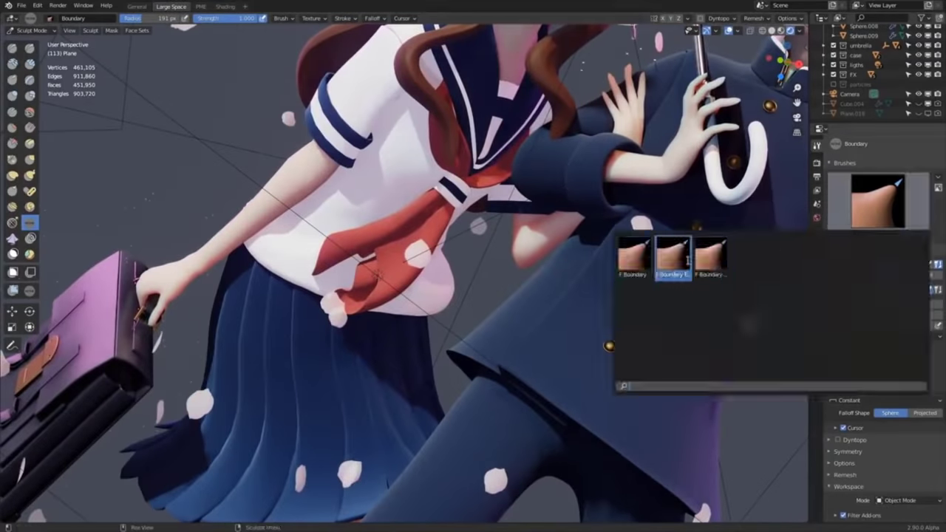
{"action": "left_click", "coordinate": [672, 256]}
{"action": "scroll", "coordinate": [383, 295], "scroll_direction": "up", "scroll_amount": 1}
{"action": "middle_click_drag", "start_coordinate": [383, 295], "coordinate": [413, 251]}
{"action": "scroll", "coordinate": [473, 280], "scroll_direction": "down", "scroll_amount": 4}
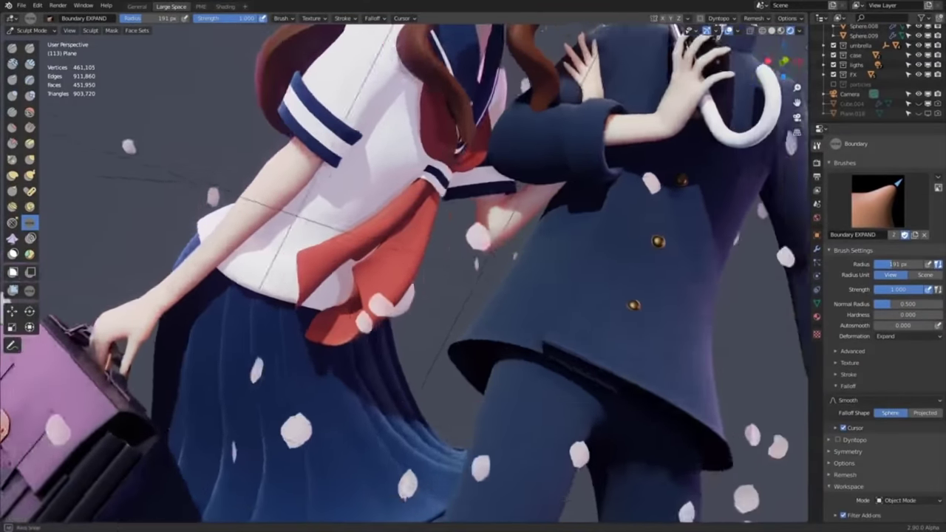